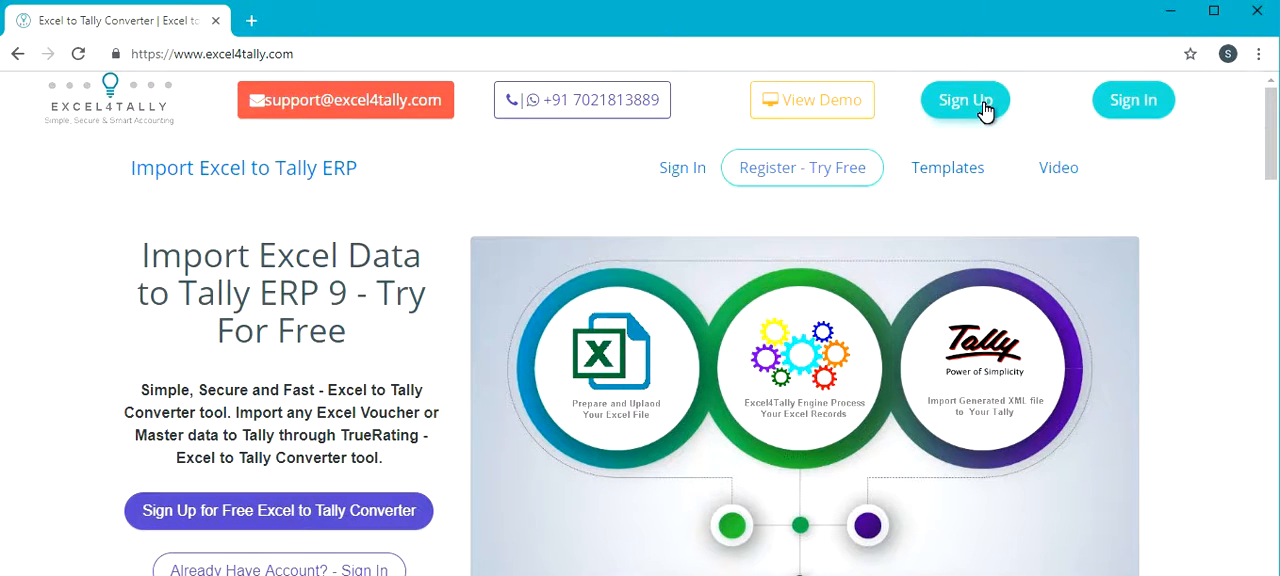
- Sign in to the Excel4Tally website with the prefilled account credentials
{"action": "left_click", "coordinate": [1119, 102]}
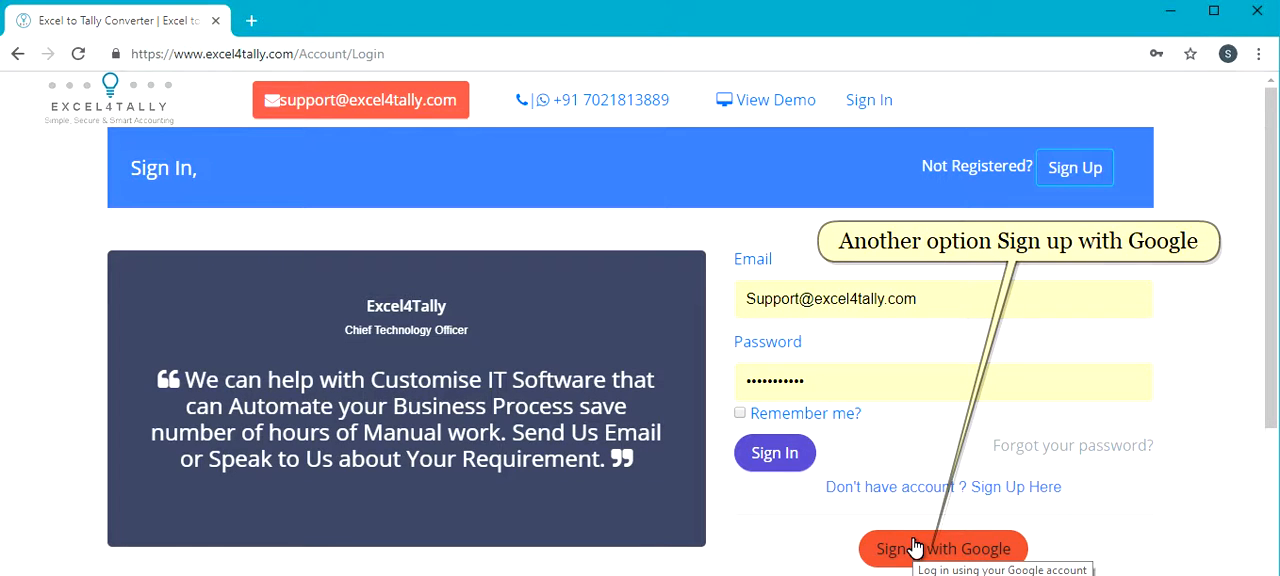
{"action": "left_click", "coordinate": [787, 468]}
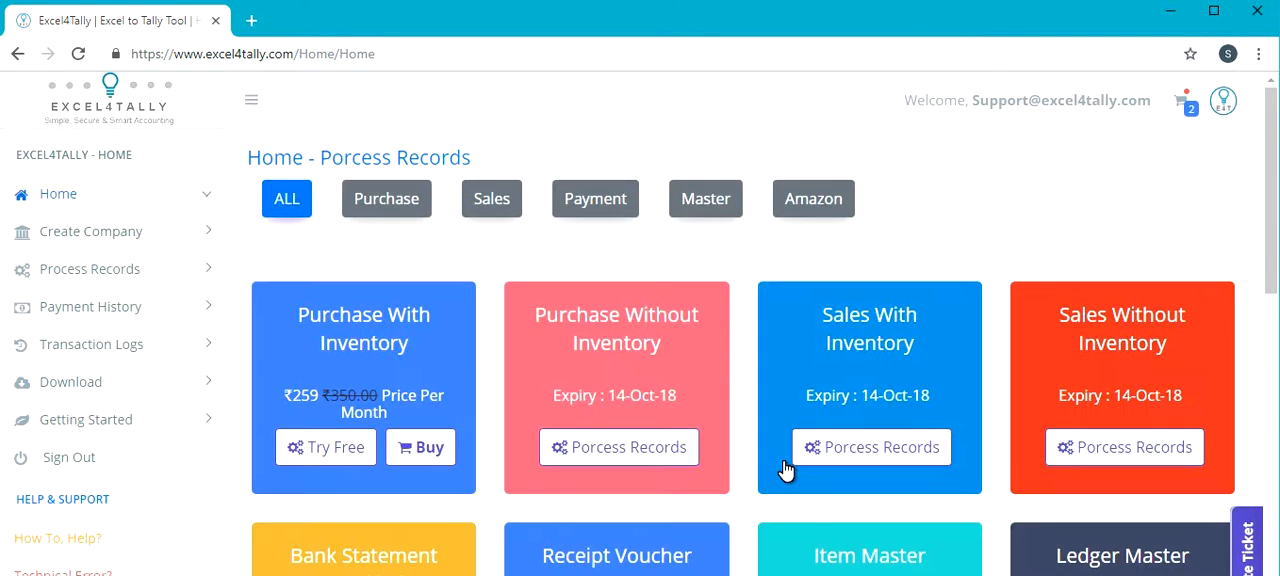
- Start the free trial of Amazon MTR Sales & Return and download its Amazon MTR sample template
{"action": "left_click", "coordinate": [843, 200]}
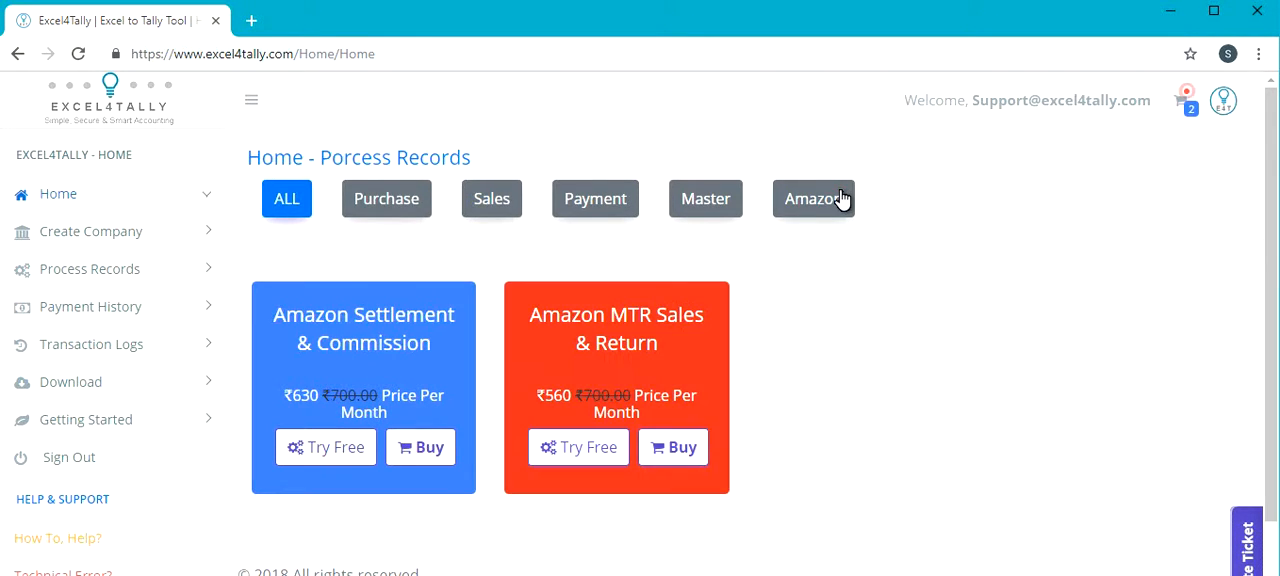
{"action": "left_click", "coordinate": [593, 463]}
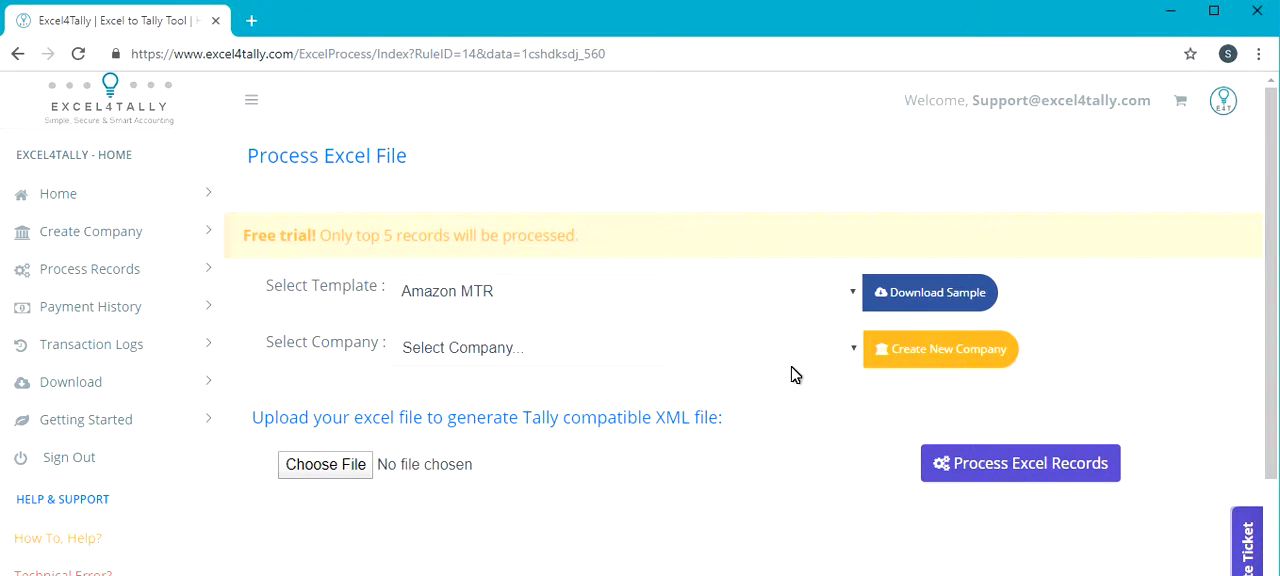
{"action": "left_click", "coordinate": [906, 299]}
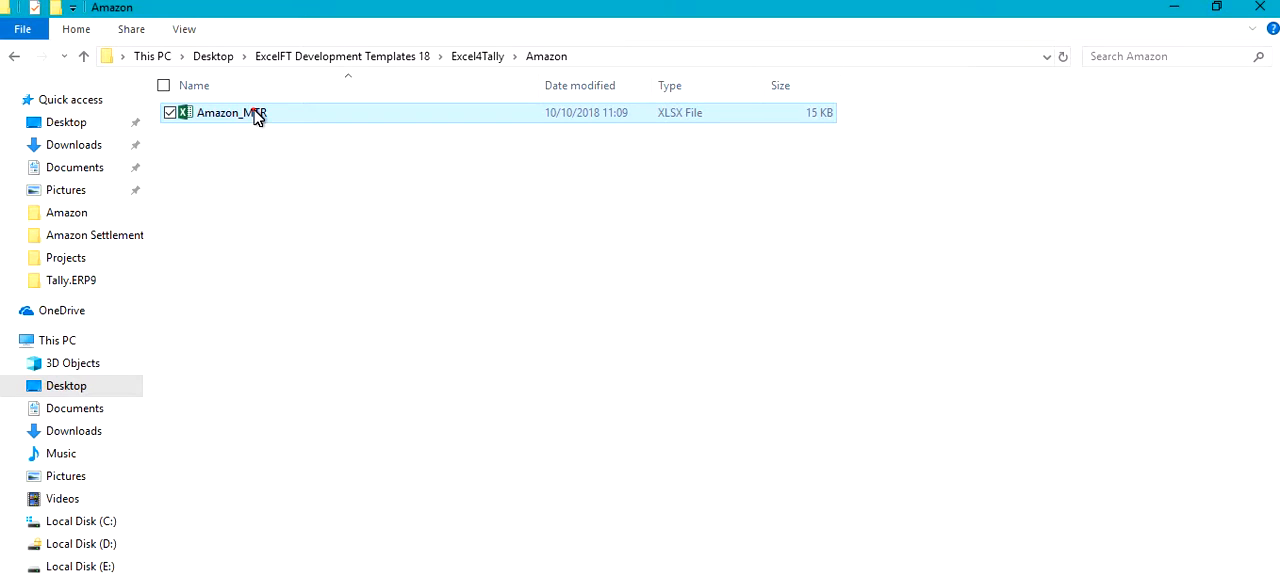
- Open the Amazon_MTR workbook in Excel and insert a new column headed UOM between Hsn/sac and Sku
{"action": "double_click", "coordinate": [253, 114]}
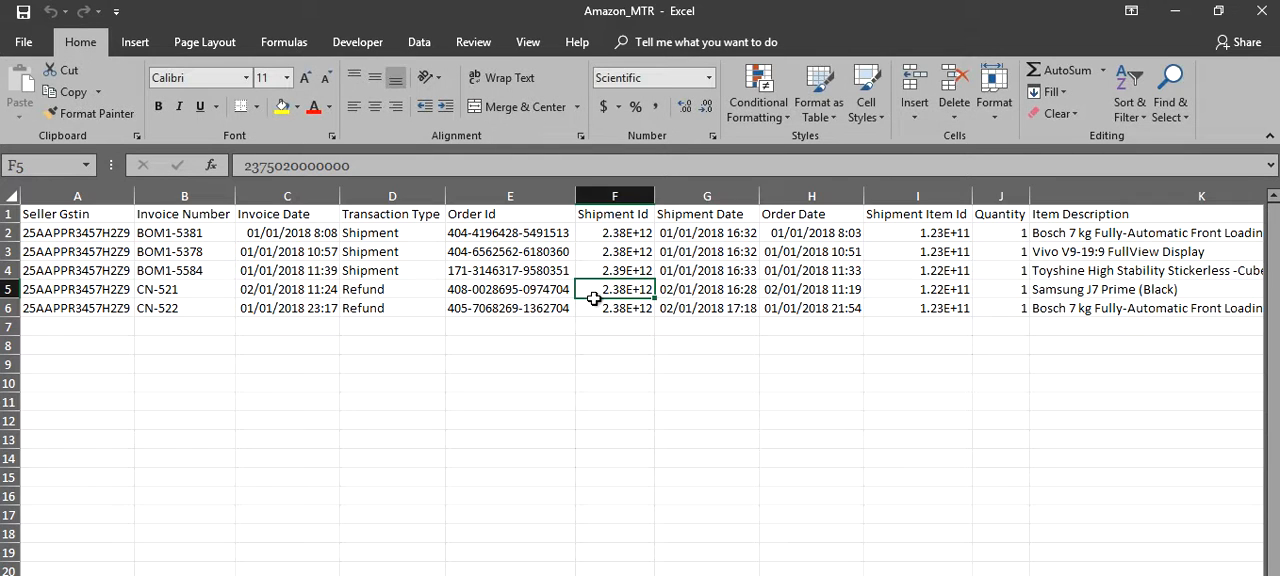
{"action": "left_click", "coordinate": [820, 250]}
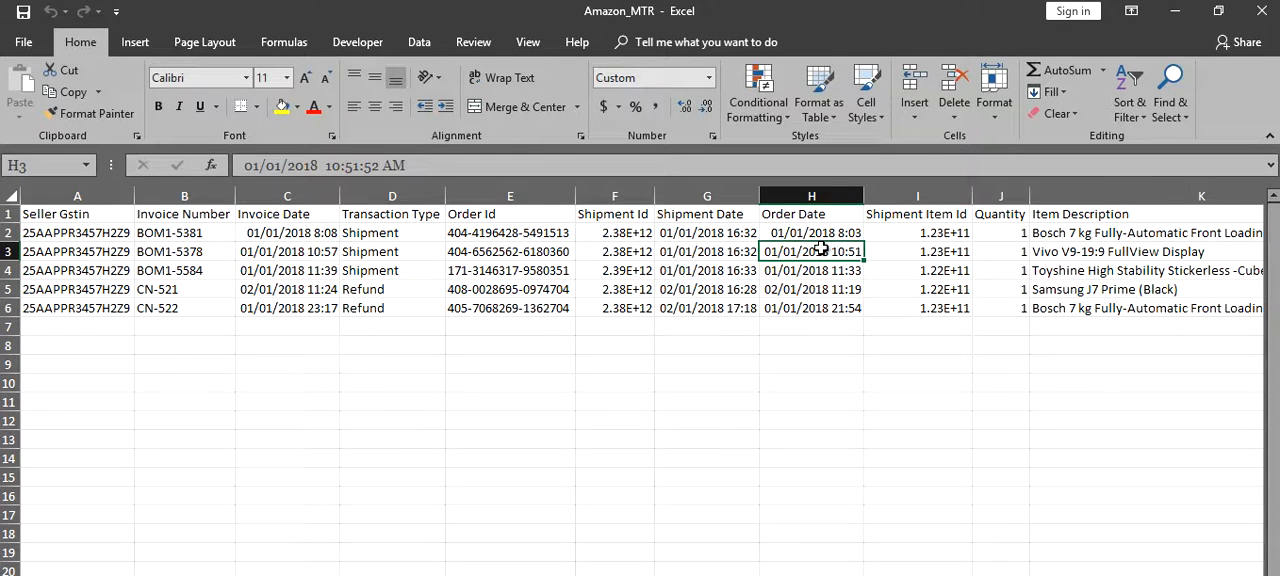
{"action": "key", "text": "Right"}
{"action": "key", "text": "Right"}
{"action": "key", "text": "Right"}
{"action": "scroll", "coordinate": [820, 250], "scroll_direction": "right", "scroll_amount": 3}
{"action": "left_click", "coordinate": [902, 197]}
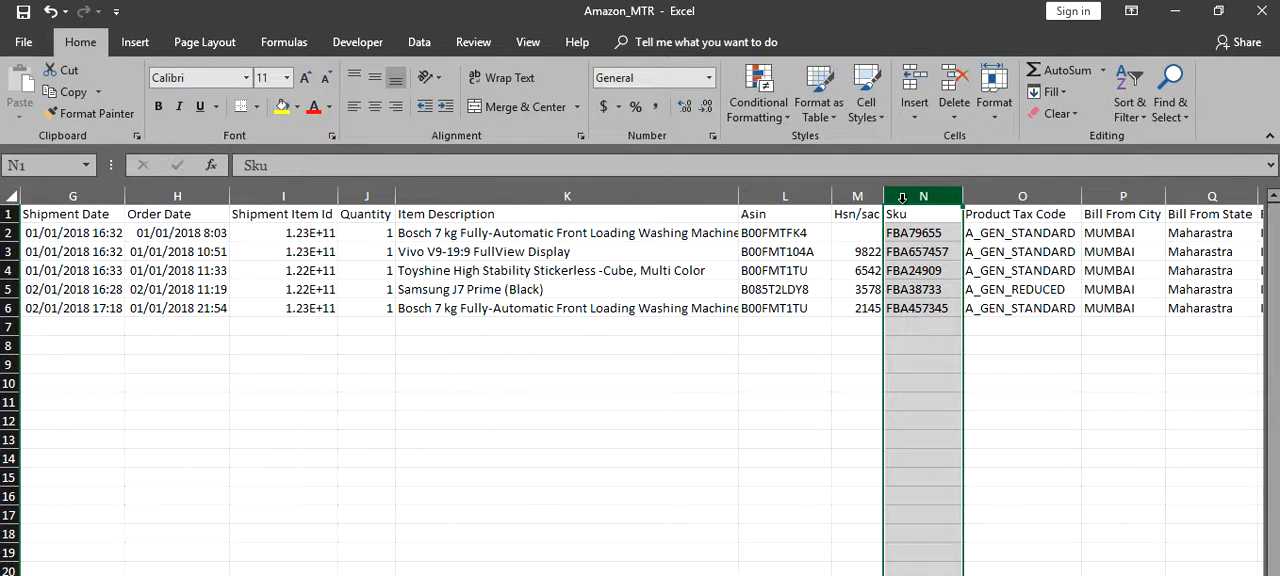
{"action": "right_click", "coordinate": [903, 196]}
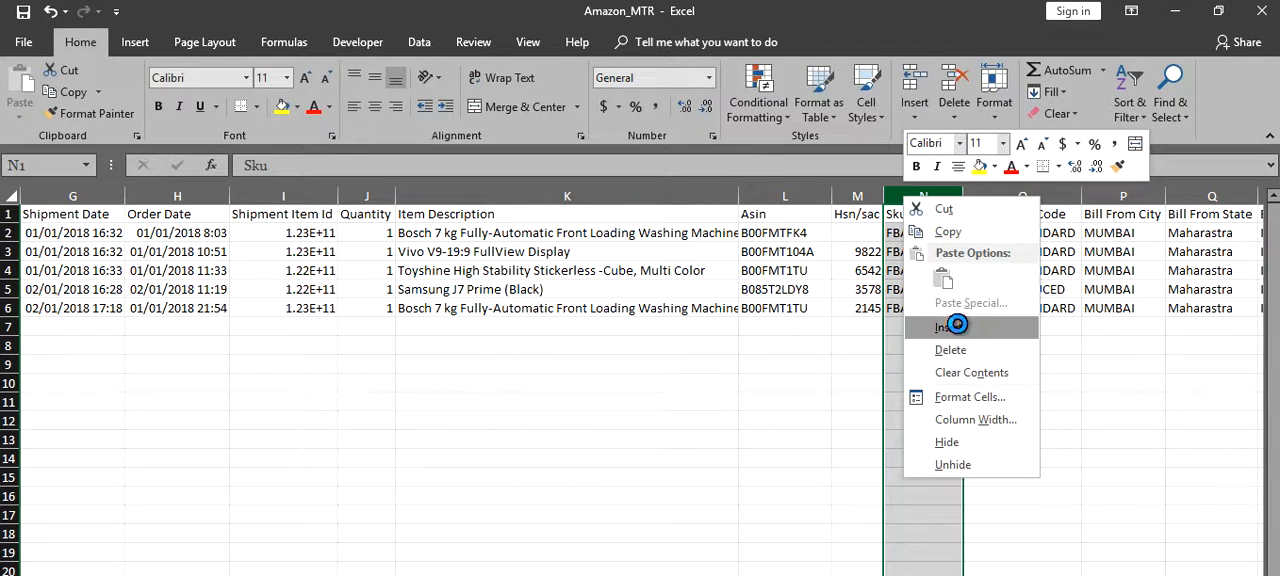
{"action": "left_click", "coordinate": [957, 324]}
{"action": "double_click", "coordinate": [900, 214]}
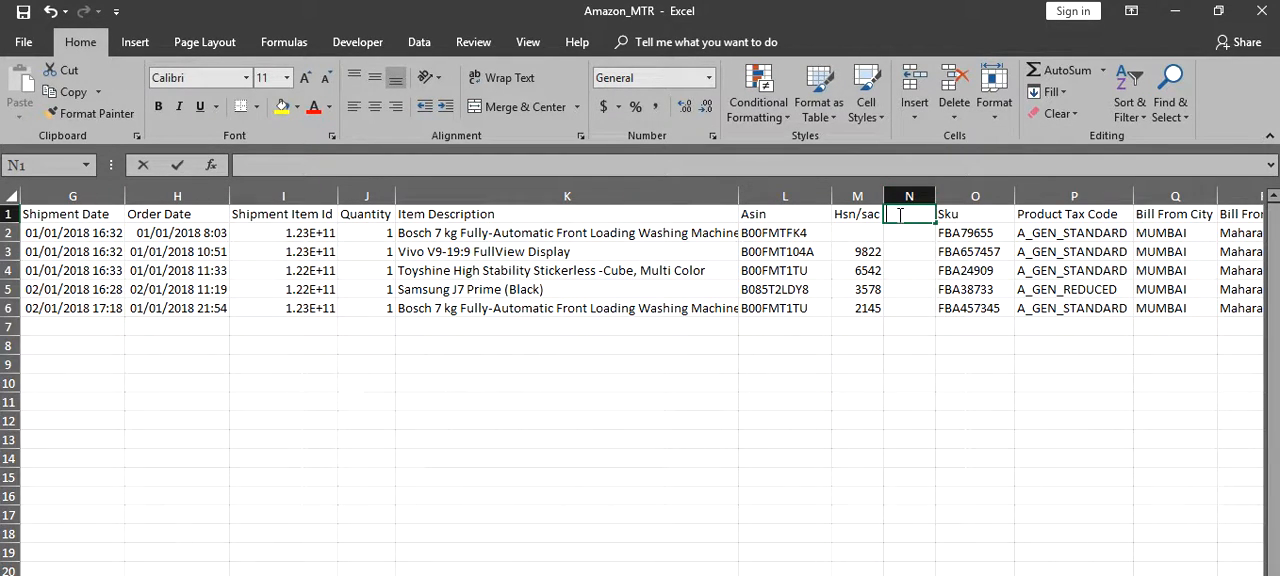
{"action": "type", "text": "UOM"}
{"action": "key", "text": "Return"}
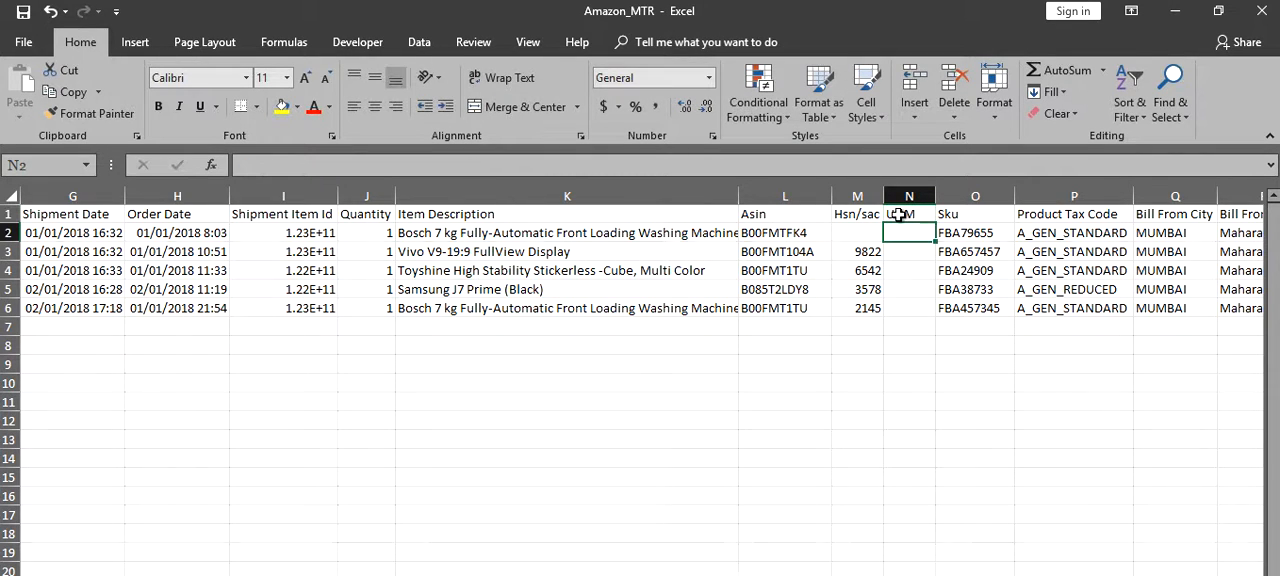
- Enter Pcs as the unit for the first record in the UOM column and fill it down to row 6
{"action": "type", "text": "Pcs"}
{"action": "key", "text": "Return"}
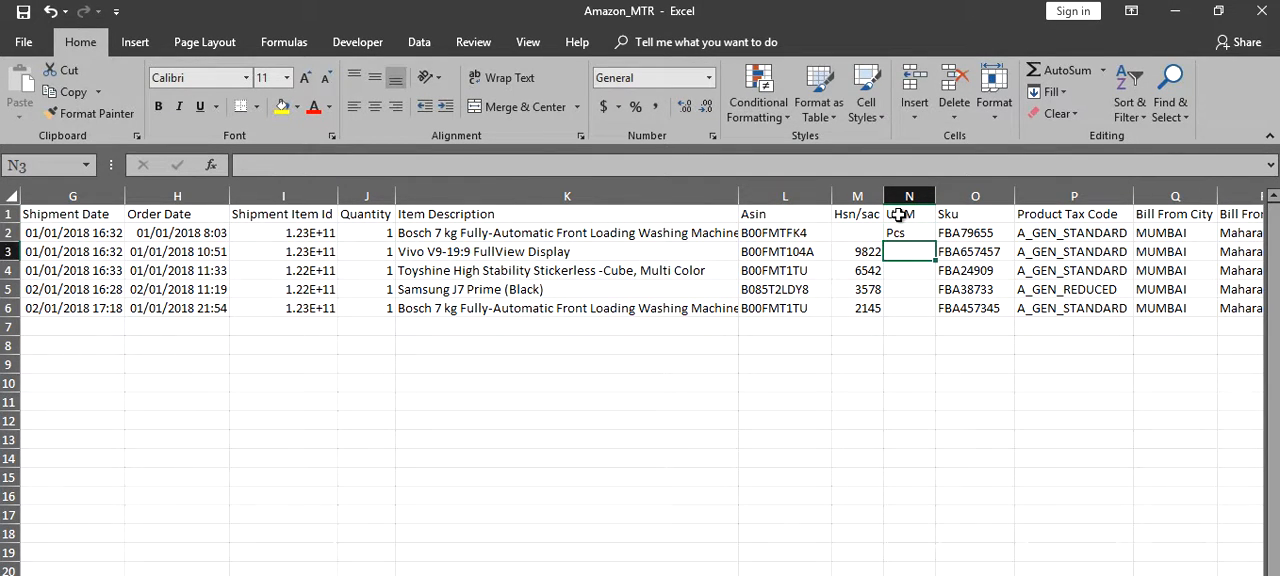
{"action": "key", "text": "Up"}
{"action": "key", "text": "shift+Down"}
{"action": "key", "text": "shift+Down"}
{"action": "key", "text": "shift+Down"}
{"action": "key", "text": "shift+Down"}
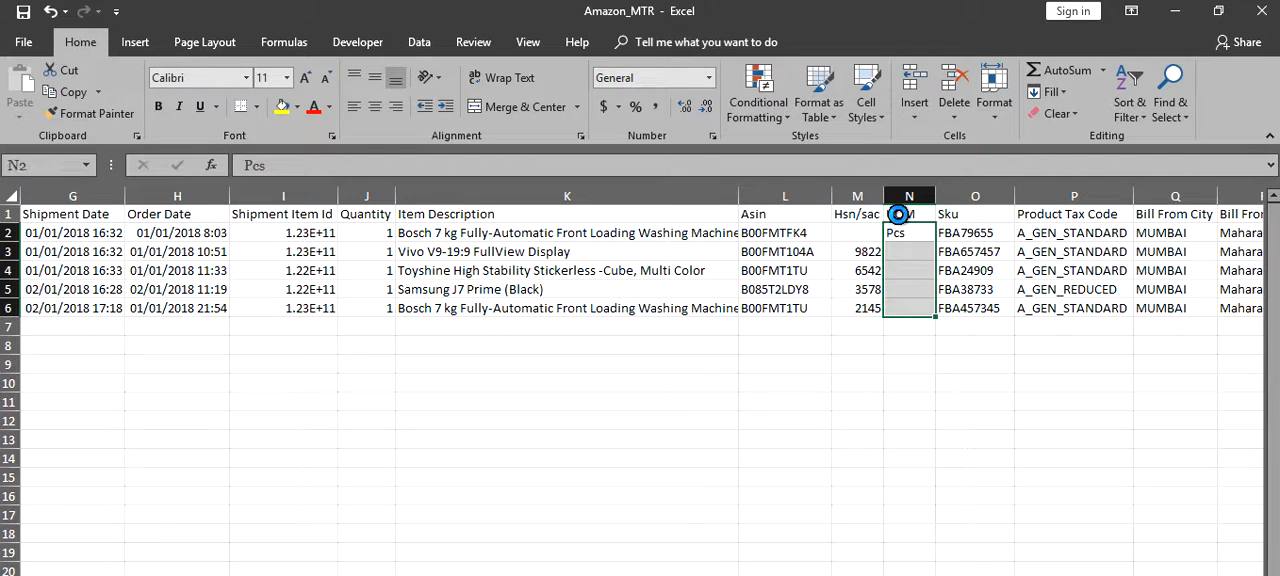
{"action": "key", "text": "ctrl+d"}
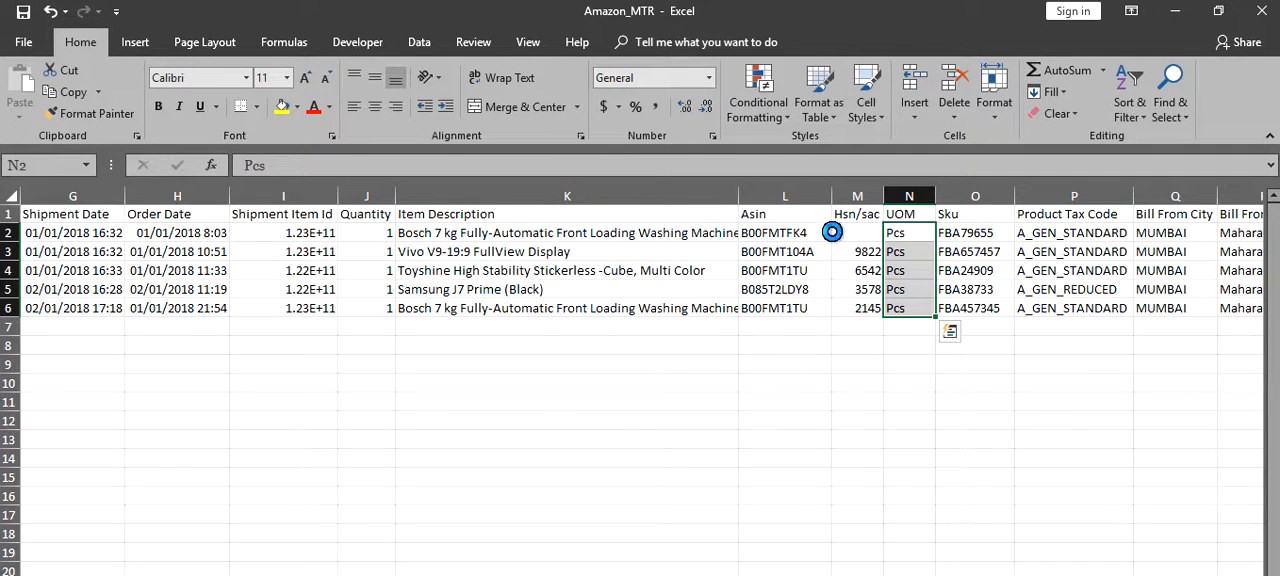
- Return to cell A1, then save and close the Amazon_MTR workbook
{"action": "left_click", "coordinate": [752, 268]}
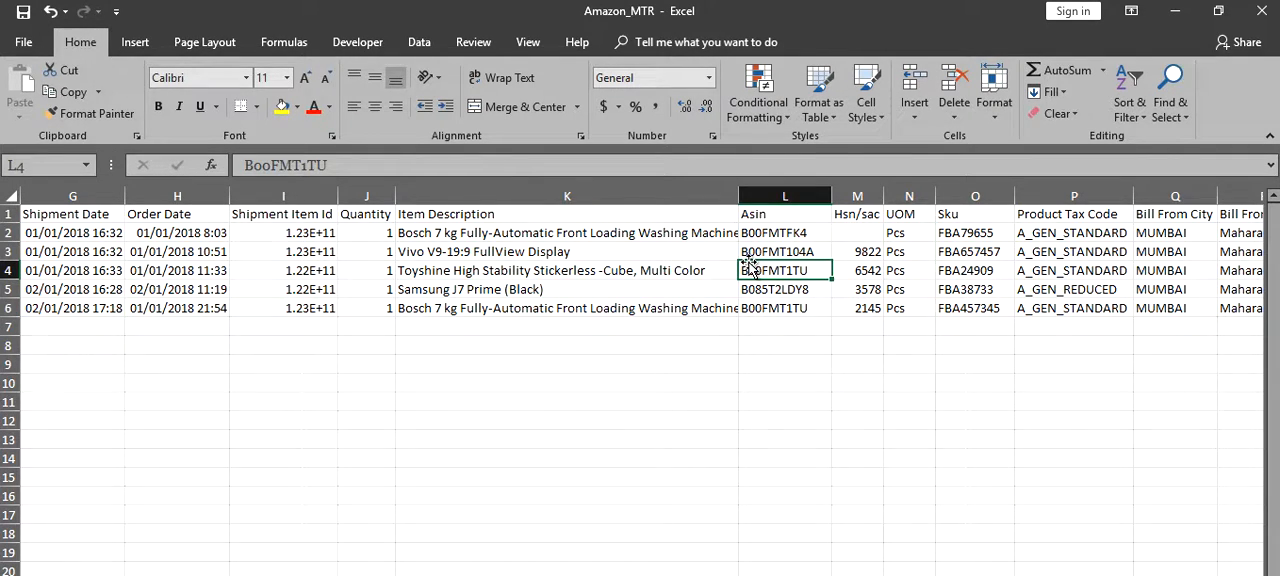
{"action": "key", "text": "ctrl+Home"}
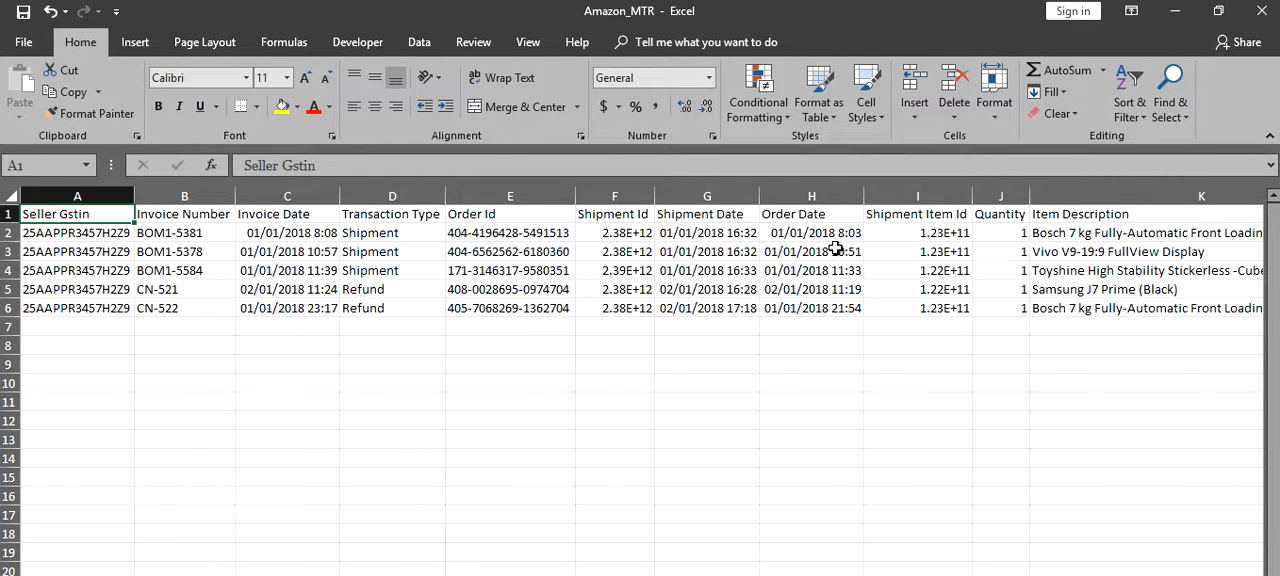
{"action": "left_click", "coordinate": [1268, 14]}
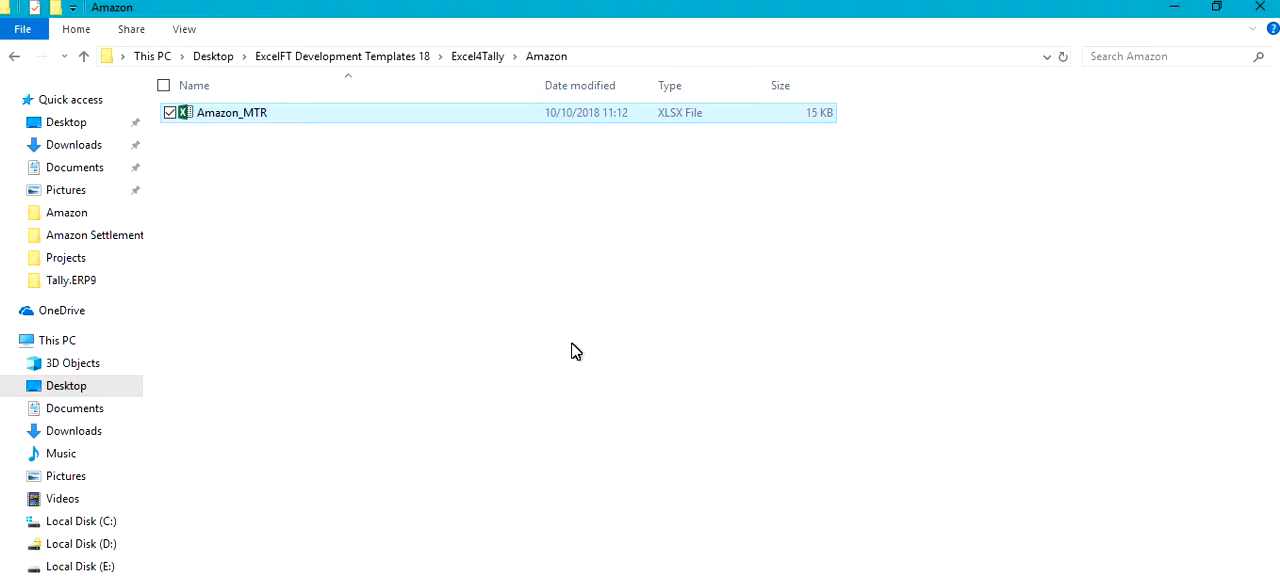
- Switch back to the Excel4Tally page in Chrome and select Abc Pvt. Ltd. as the company
{"action": "left_click", "coordinate": [556, 575]}
{"action": "left_click", "coordinate": [450, 575]}
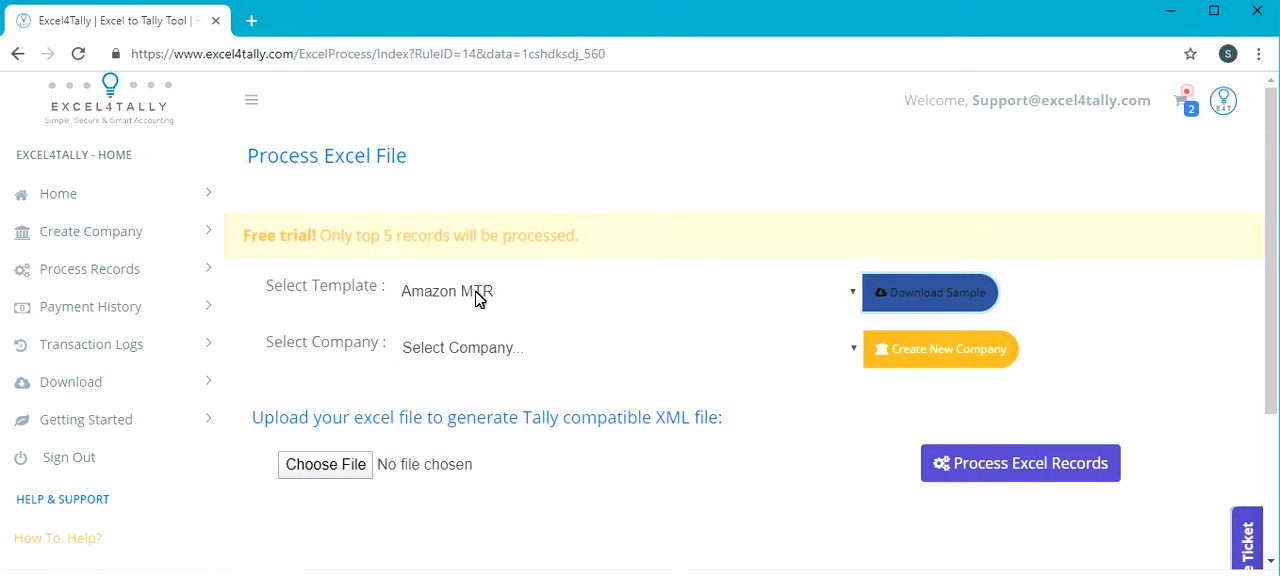
{"action": "left_click", "coordinate": [502, 360]}
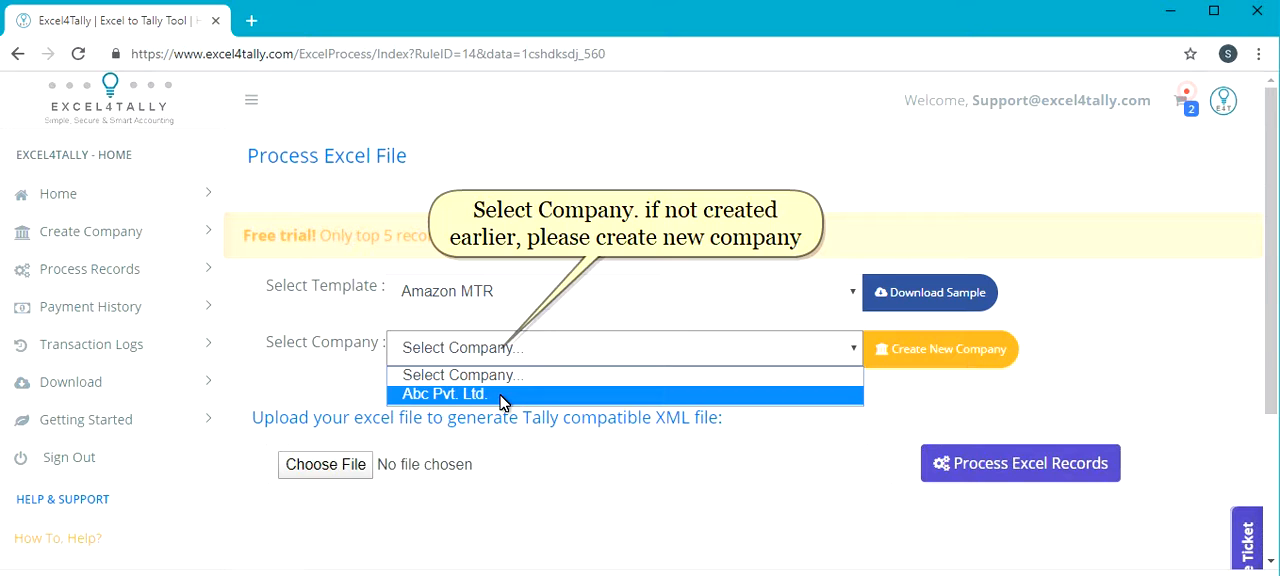
{"action": "left_click", "coordinate": [503, 396]}
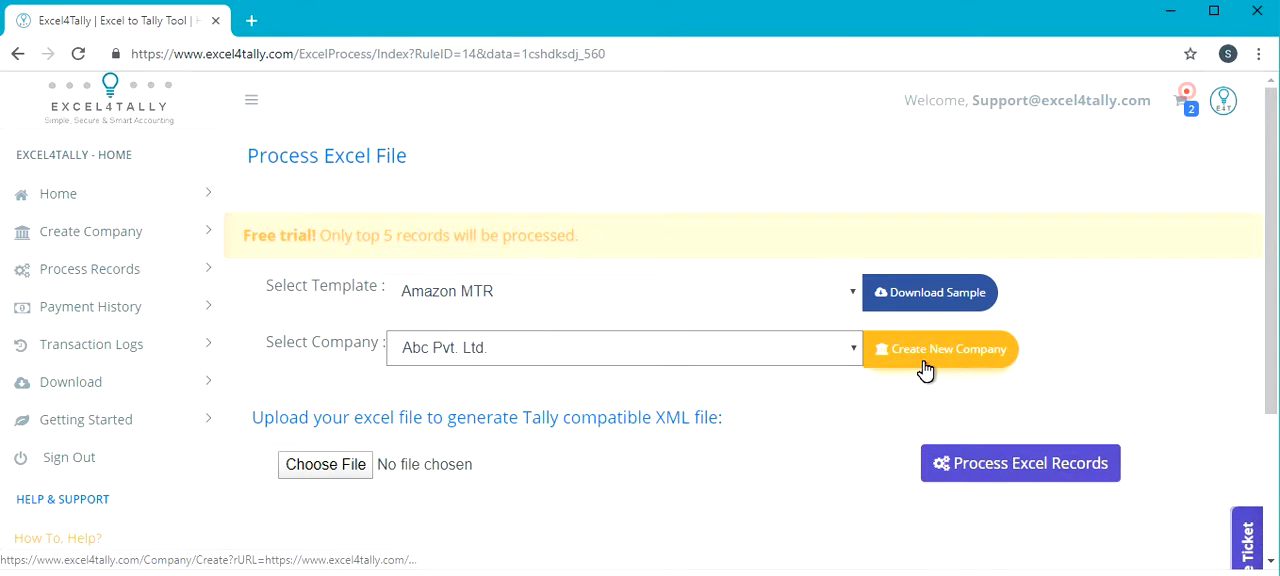
- Upload Amazon_MTR.xlsx, process its records and save the generated XML file in the Amazon folder
{"action": "left_click", "coordinate": [357, 473]}
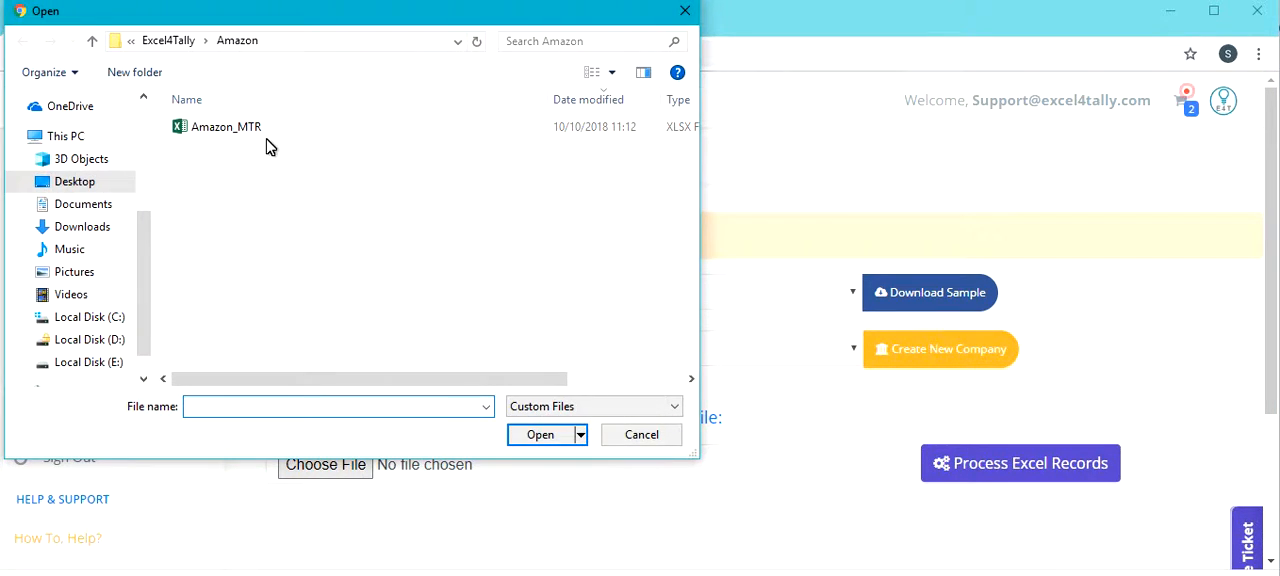
{"action": "double_click", "coordinate": [268, 138]}
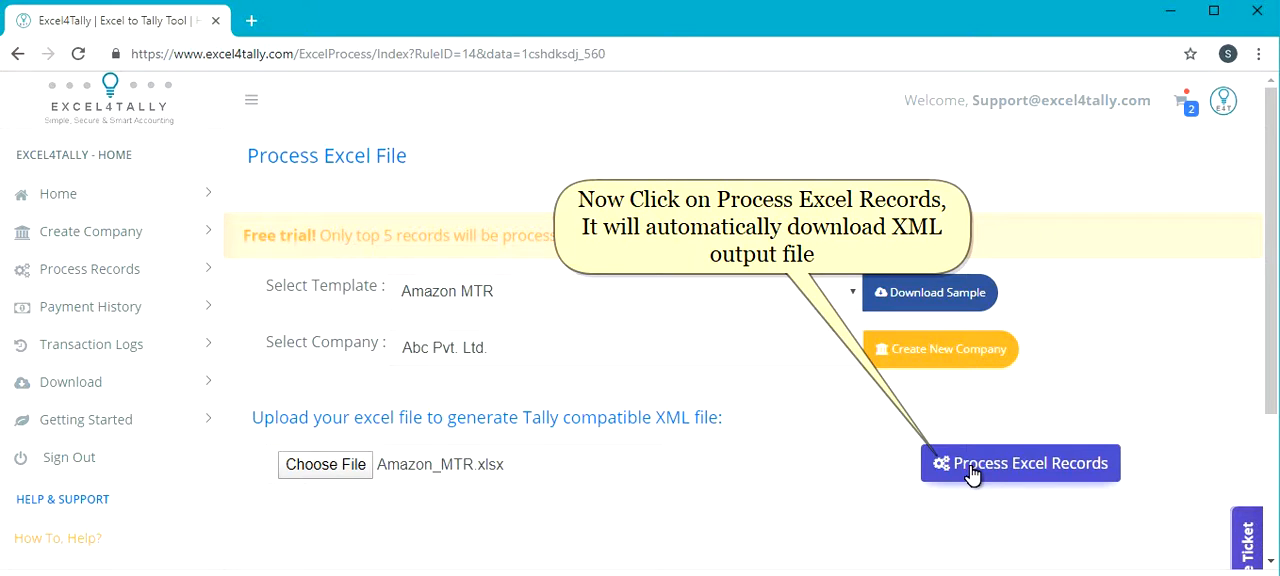
{"action": "left_click", "coordinate": [970, 465]}
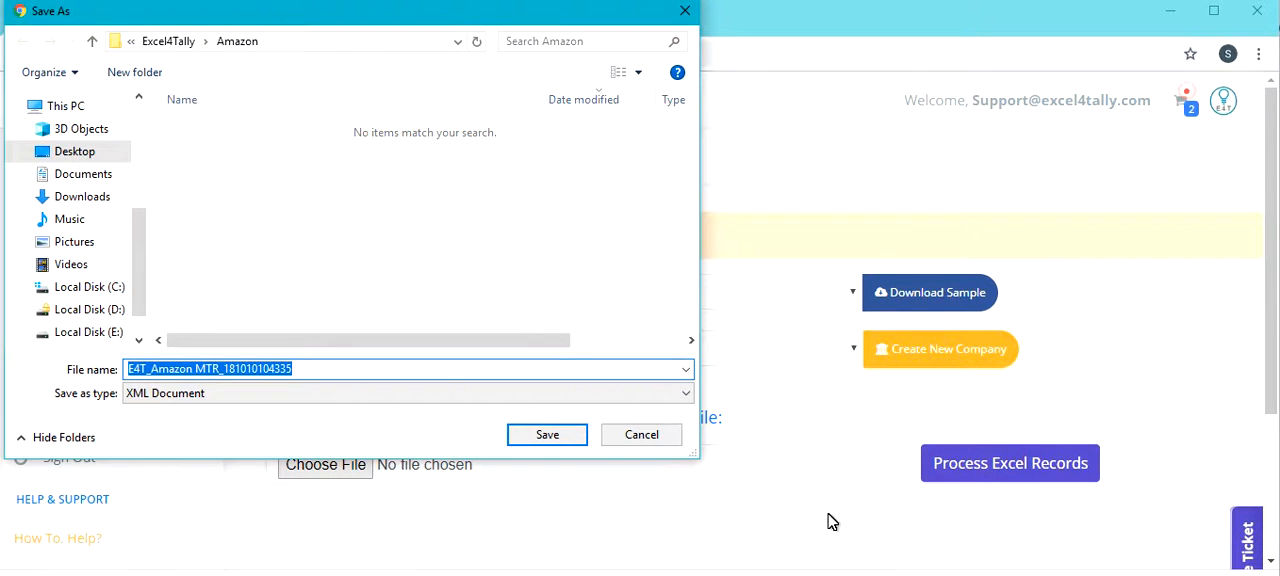
{"action": "left_click", "coordinate": [580, 435]}
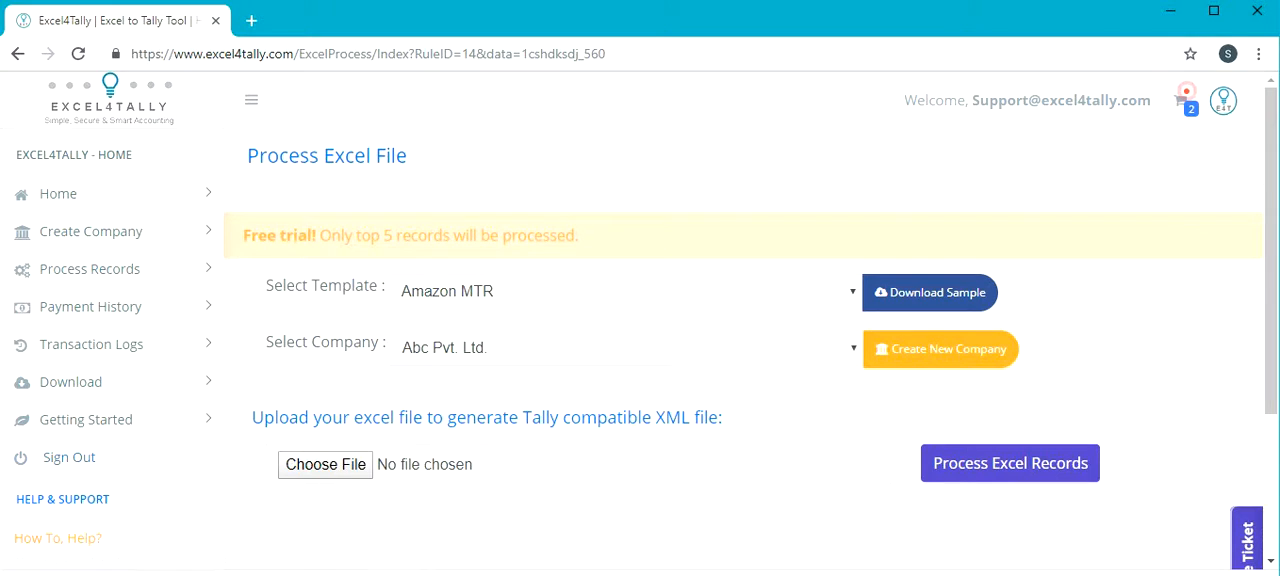
- Open the generated E4T_Amazon MTR XML file from the Amazon folder and copy its full file path
{"action": "mouse_move", "coordinate": [528, 574]}
{"action": "left_click", "coordinate": [528, 574]}
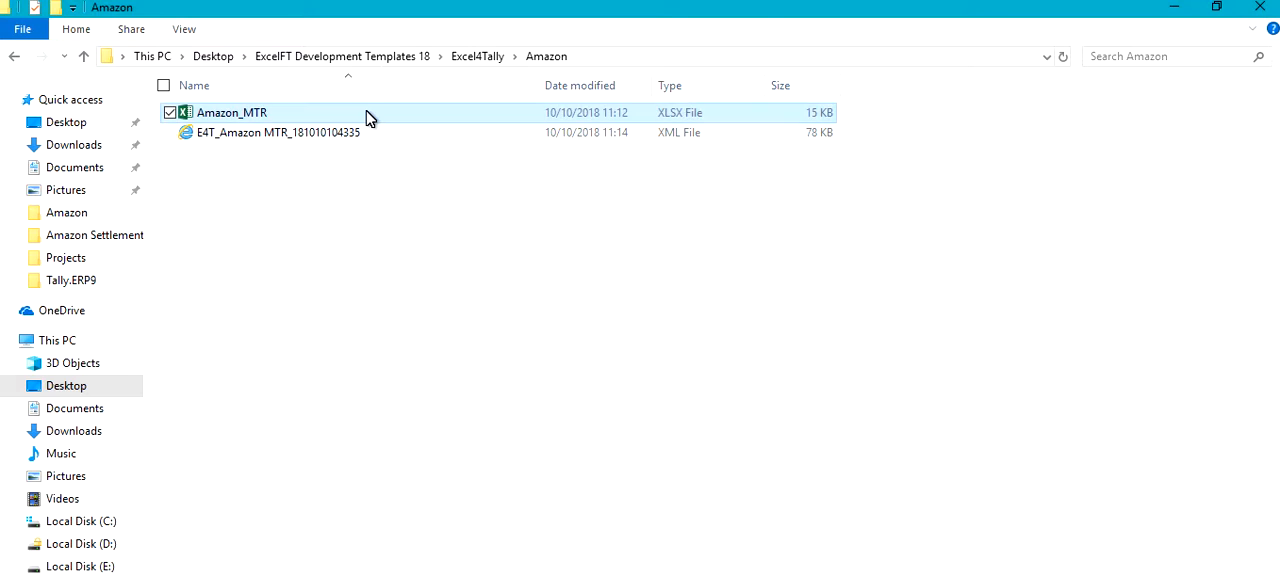
{"action": "double_click", "coordinate": [289, 135]}
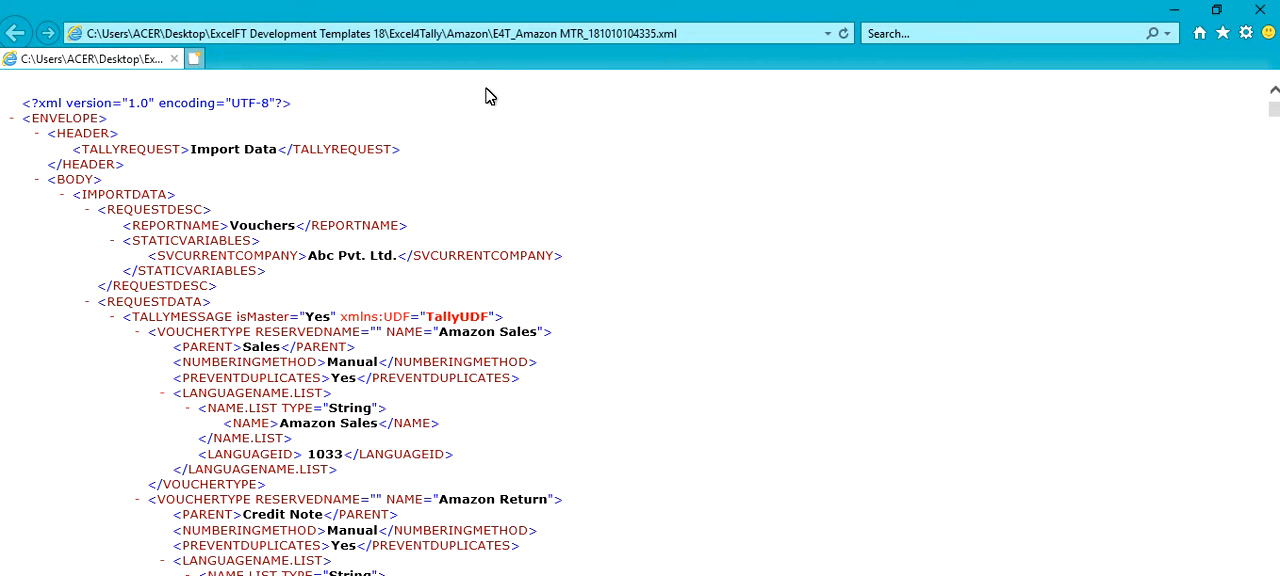
{"action": "left_click", "coordinate": [513, 36]}
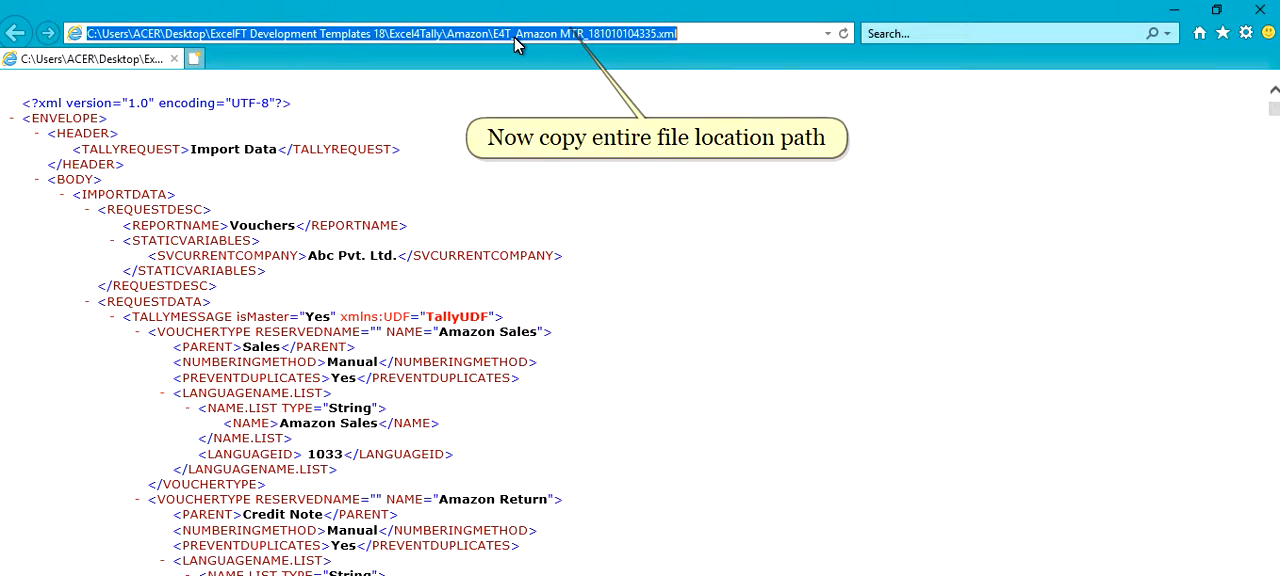
{"action": "right_click", "coordinate": [514, 36]}
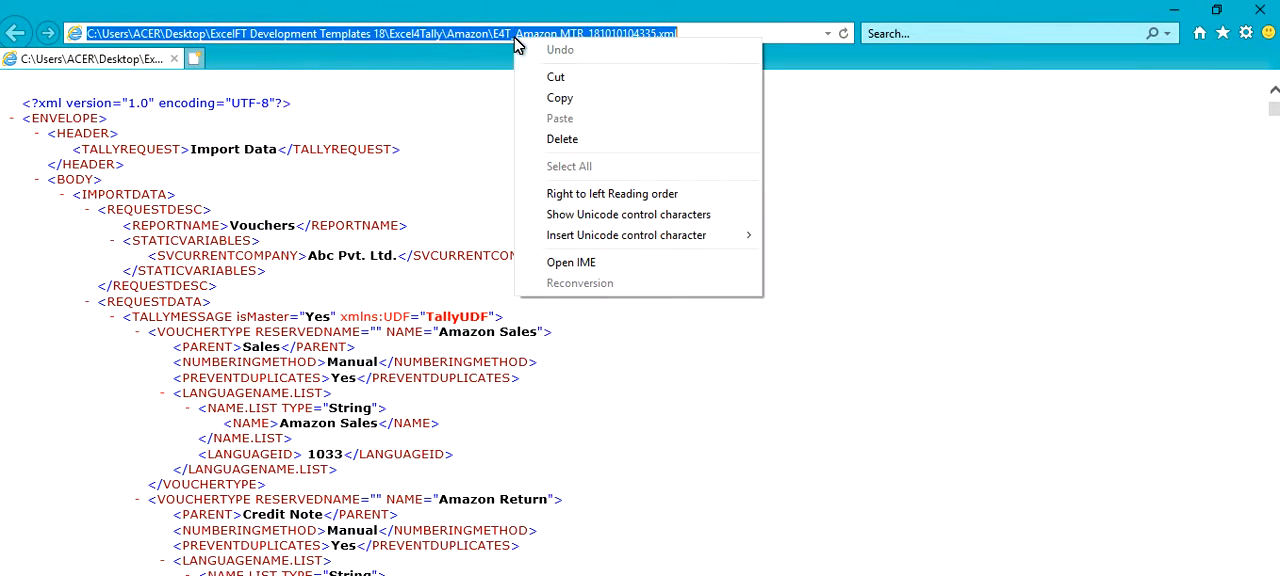
{"action": "left_click", "coordinate": [547, 101]}
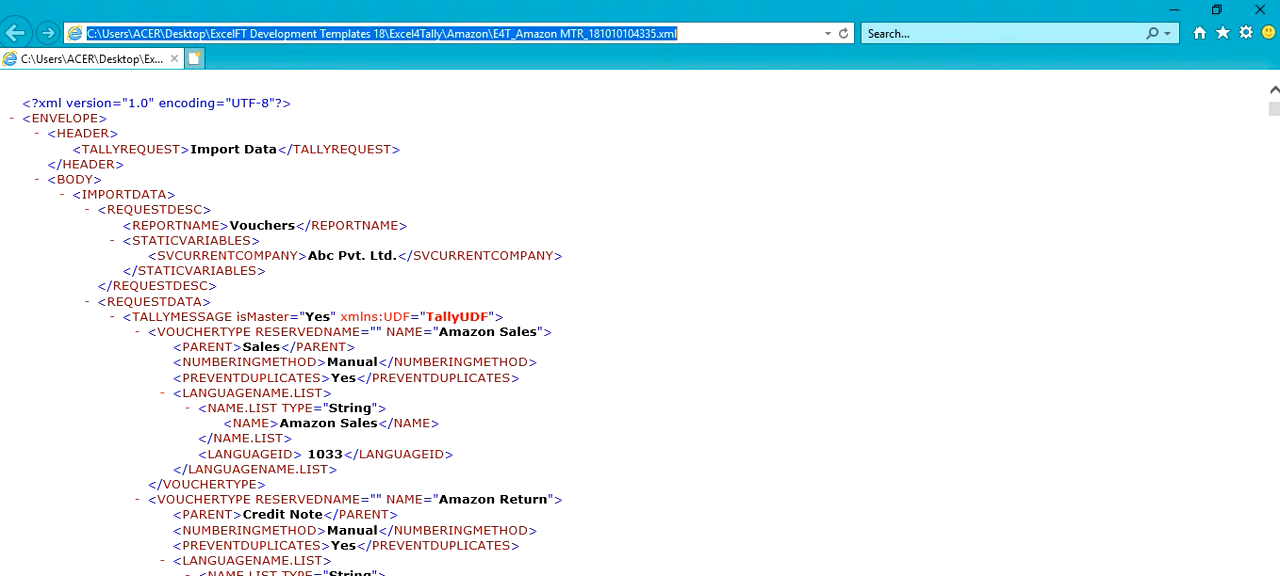
- Switch to Tally.ERP 9 and import vouchers from the XML file, replacing the file name with the copied path
{"action": "left_click", "coordinate": [625, 575]}
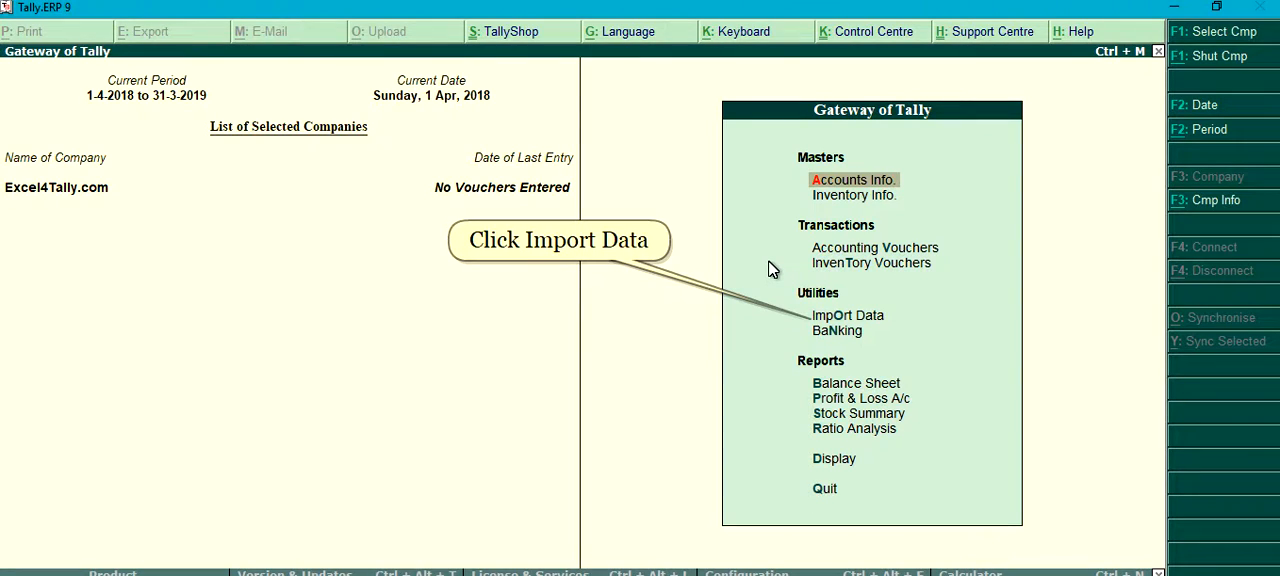
{"action": "key", "text": "o"}
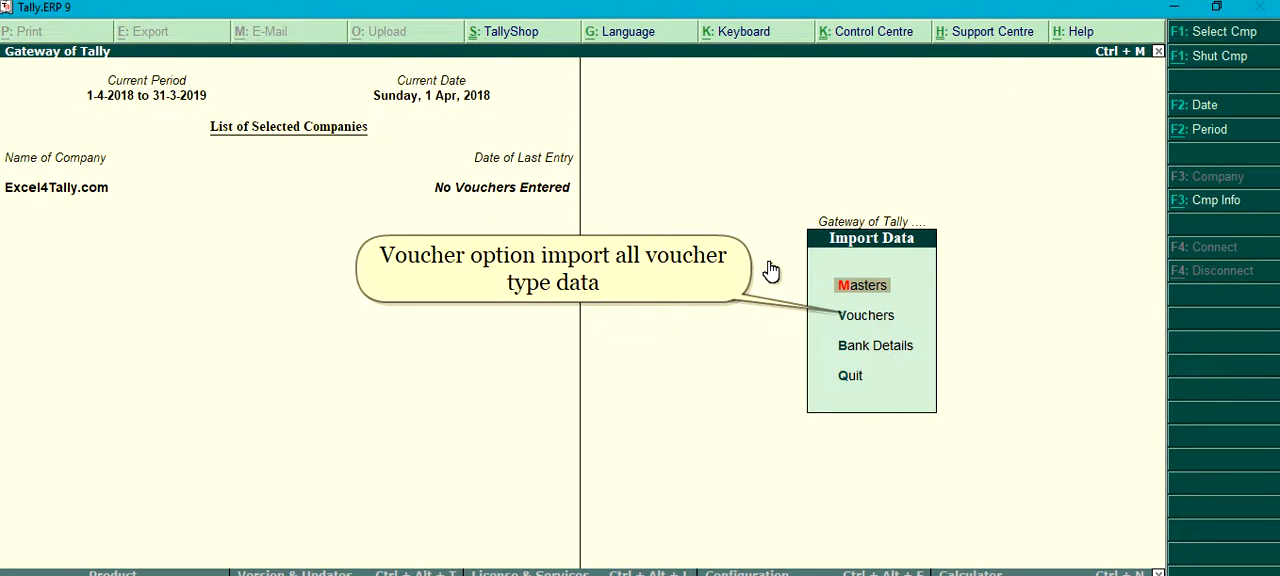
{"action": "key", "text": "v"}
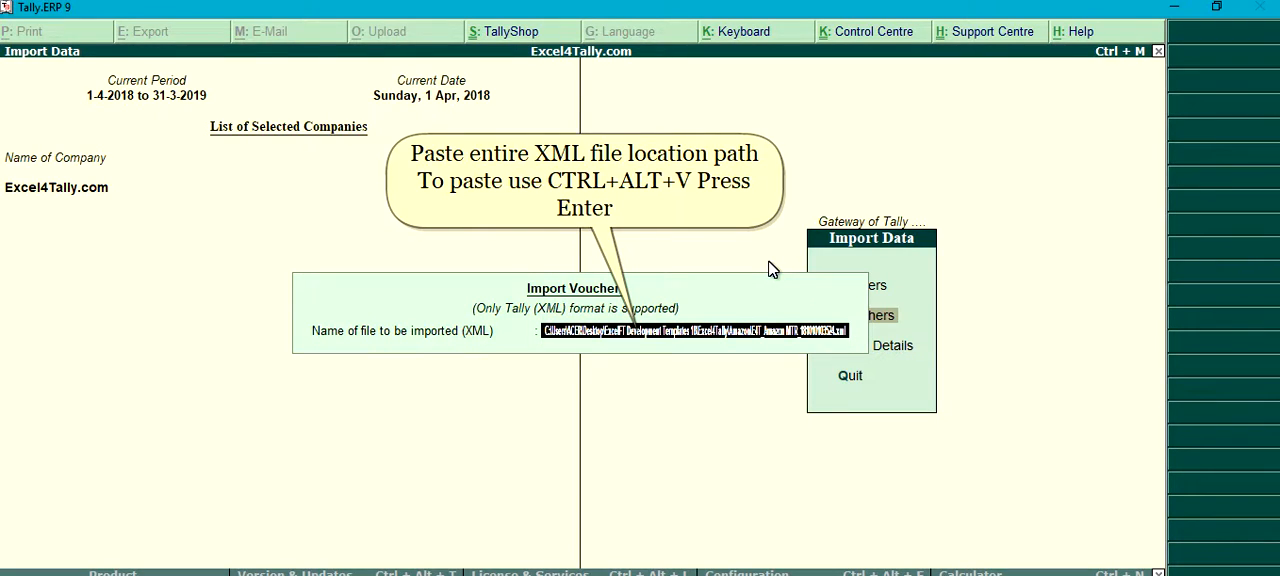
{"action": "key", "text": "BackSpace"}
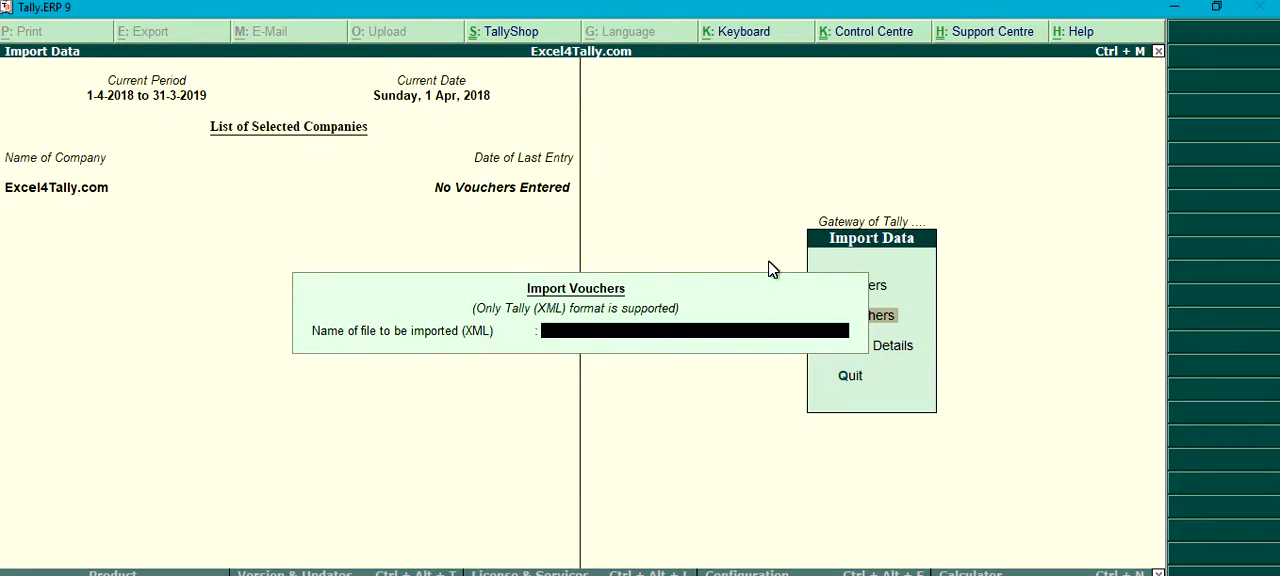
{"action": "key", "text": "ctrl+alt+v"}
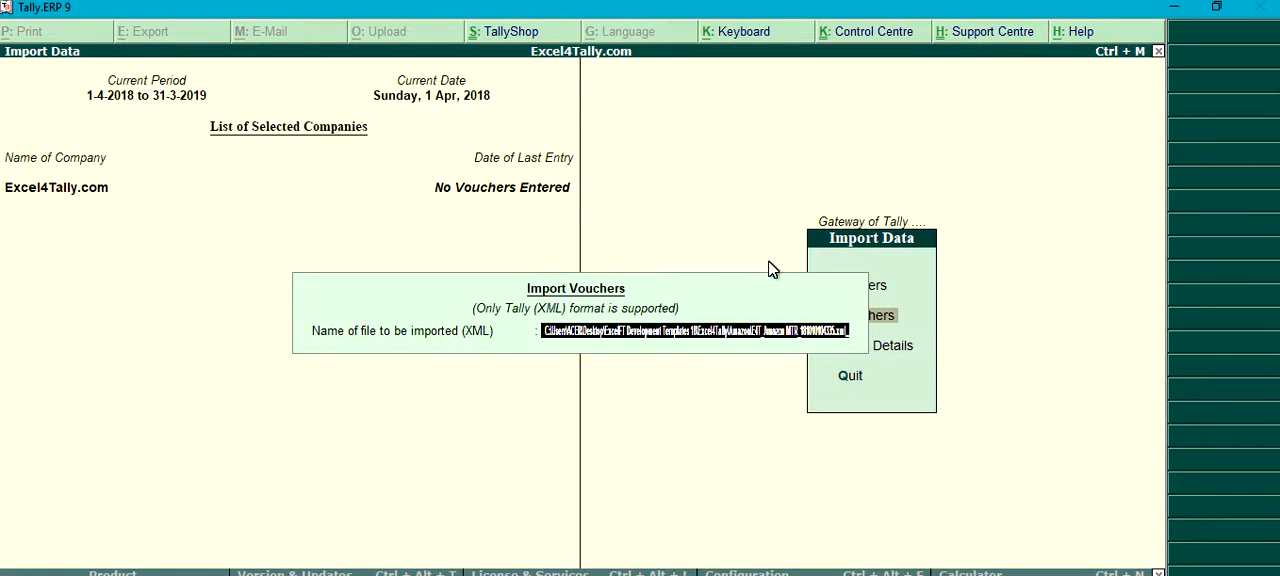
{"action": "key", "text": "Return"}
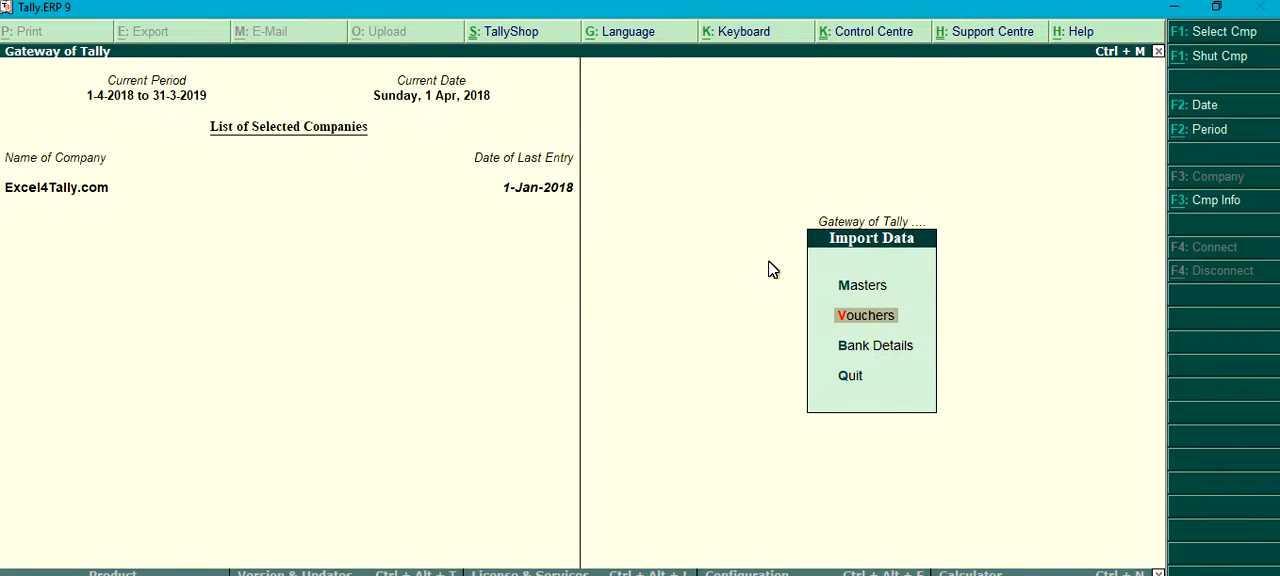
- Leave the voucher import and display the company's Statistics report of voucher and account types
{"action": "key", "text": "Escape"}
{"action": "key", "text": "d"}
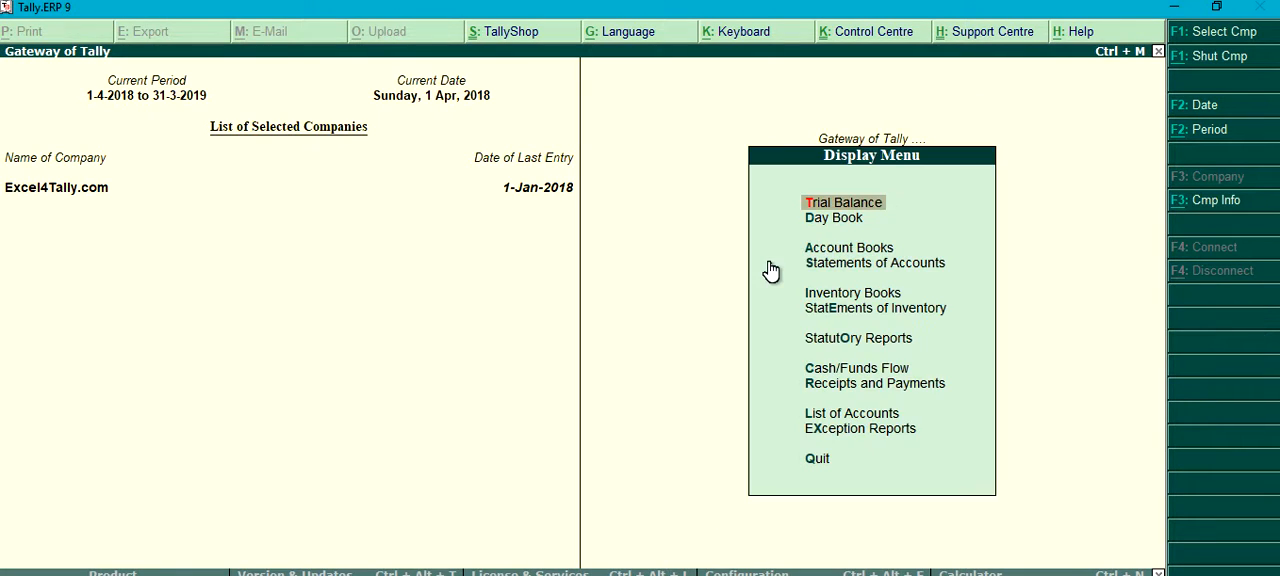
{"action": "key", "text": "s"}
{"action": "key", "text": "s"}
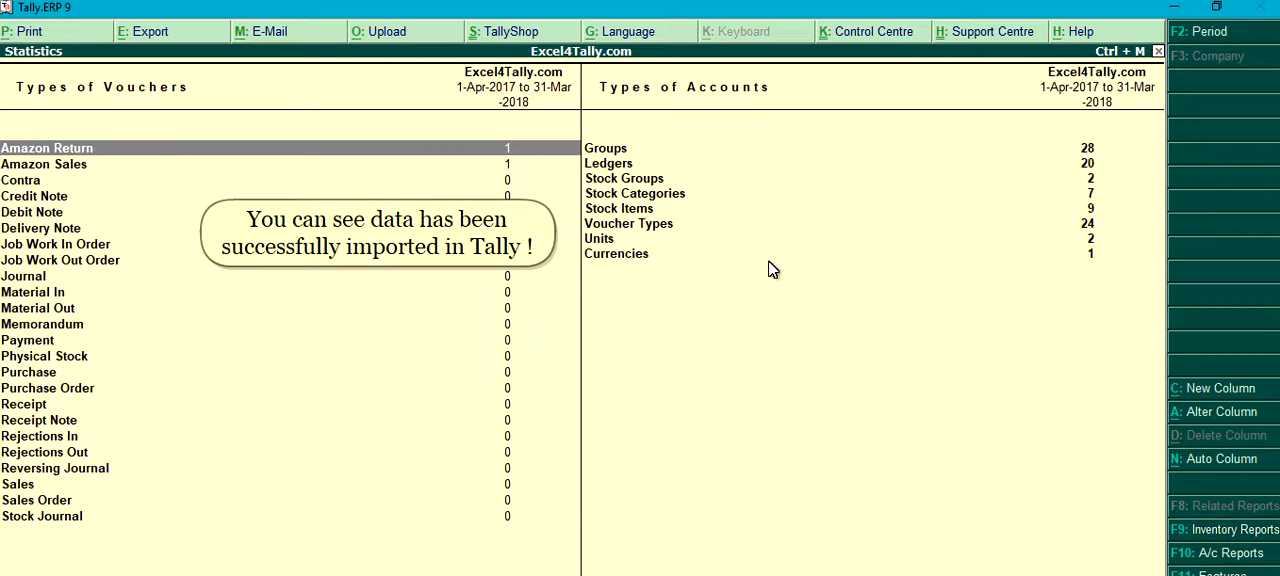
- Open the January 2018 Amazon Sales voucher from the statistics, examine its item, shipping and IGST entries, and close it without saving
{"action": "key", "text": "Down"}
{"action": "key", "text": "Return"}
{"action": "key", "text": "Return"}
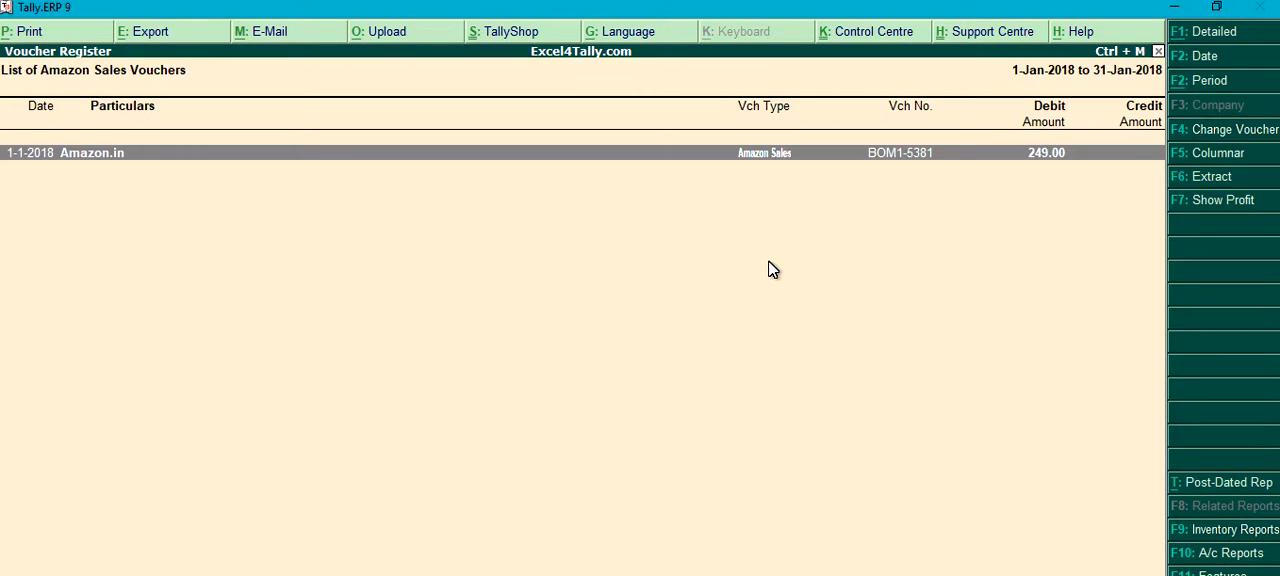
{"action": "key", "text": "Return"}
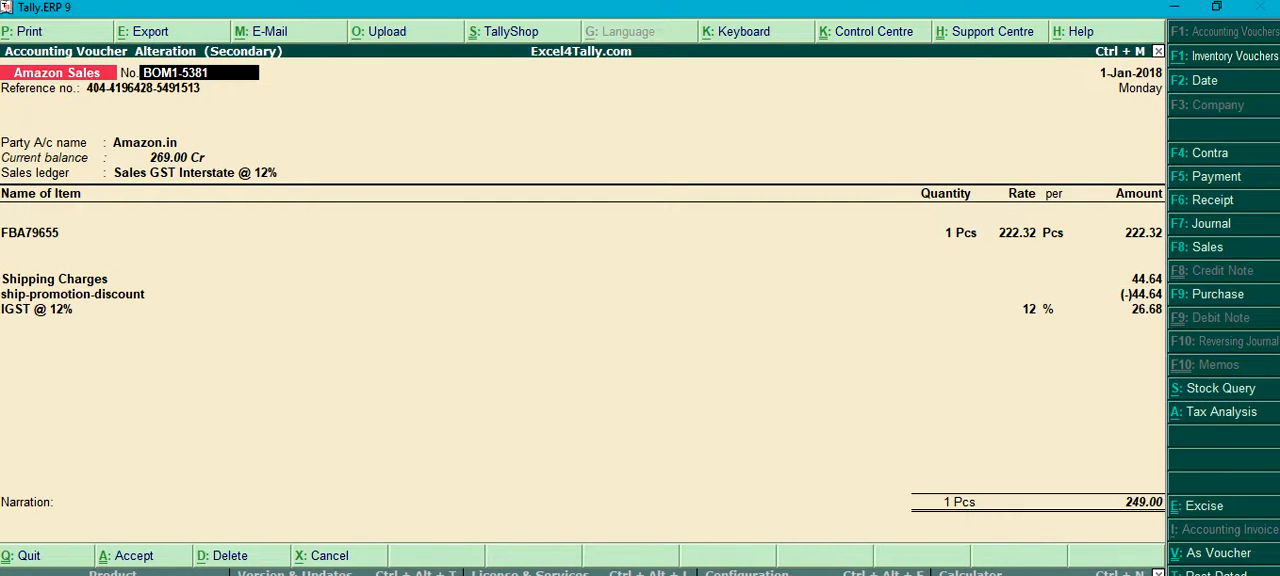
{"action": "key", "text": "Escape"}
{"action": "key", "text": "y"}
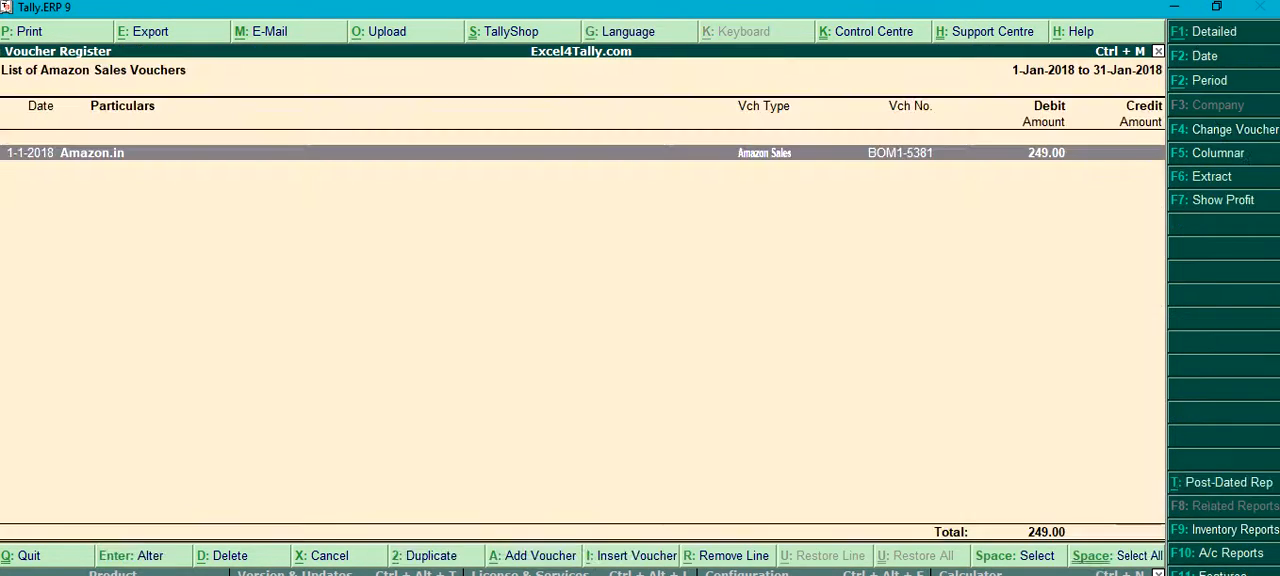
- Return to the statistics, open the January 2018 Amazon Return voucher, examine its ledger entries and close it
{"action": "key", "text": "Escape"}
{"action": "key", "text": "Escape"}
{"action": "key", "text": "Up"}
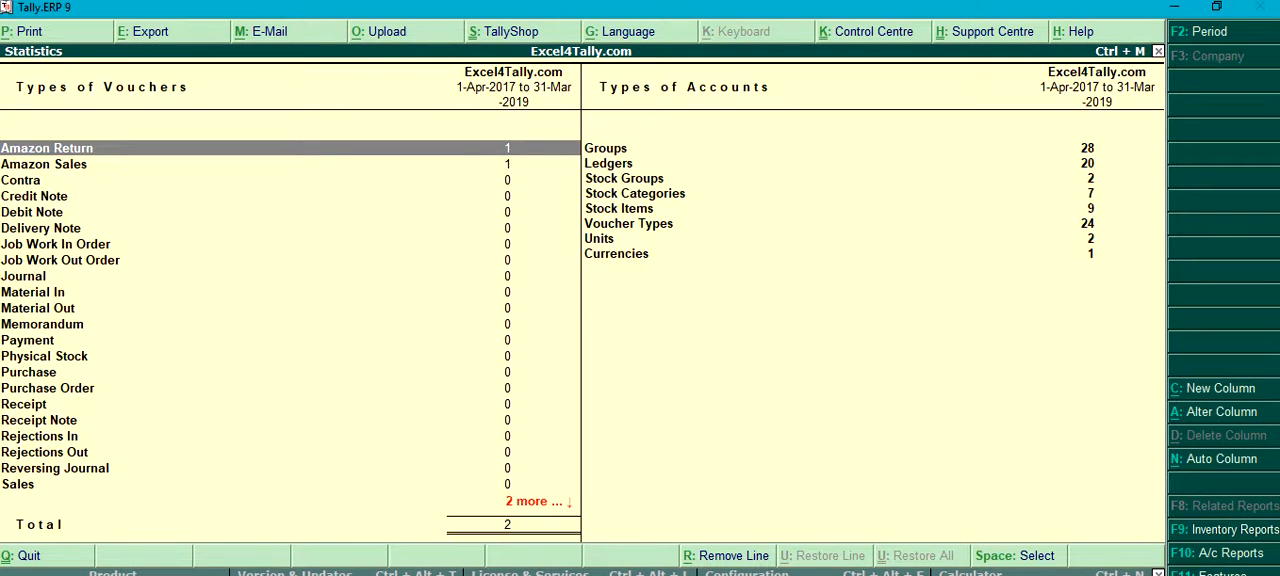
{"action": "key", "text": "Return"}
{"action": "key", "text": "Return"}
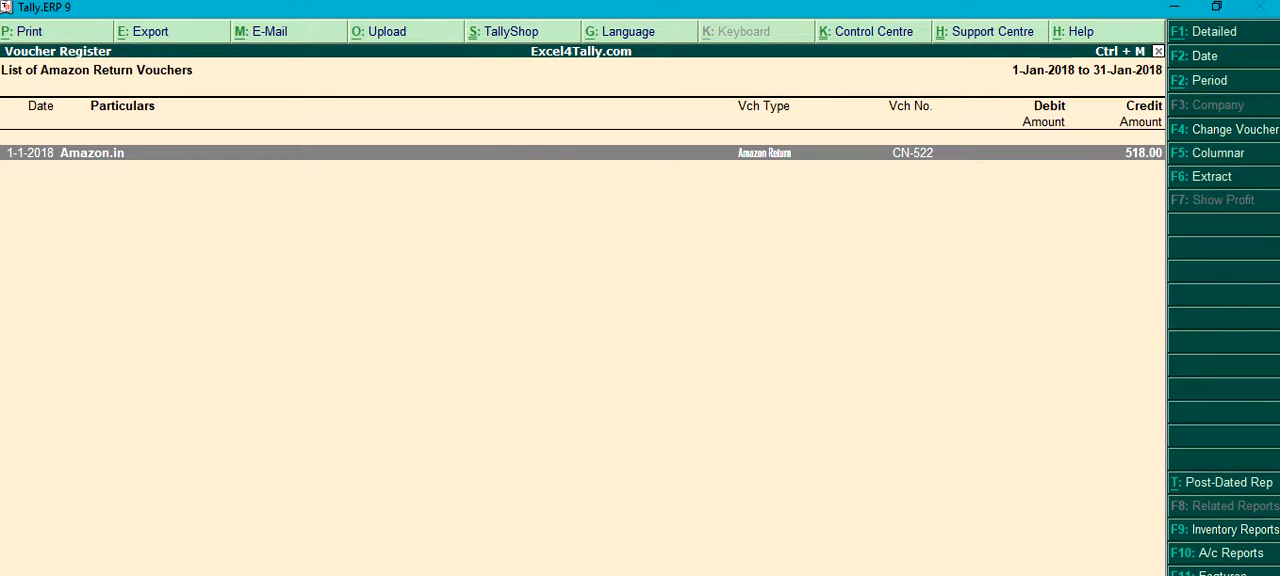
{"action": "key", "text": "Return"}
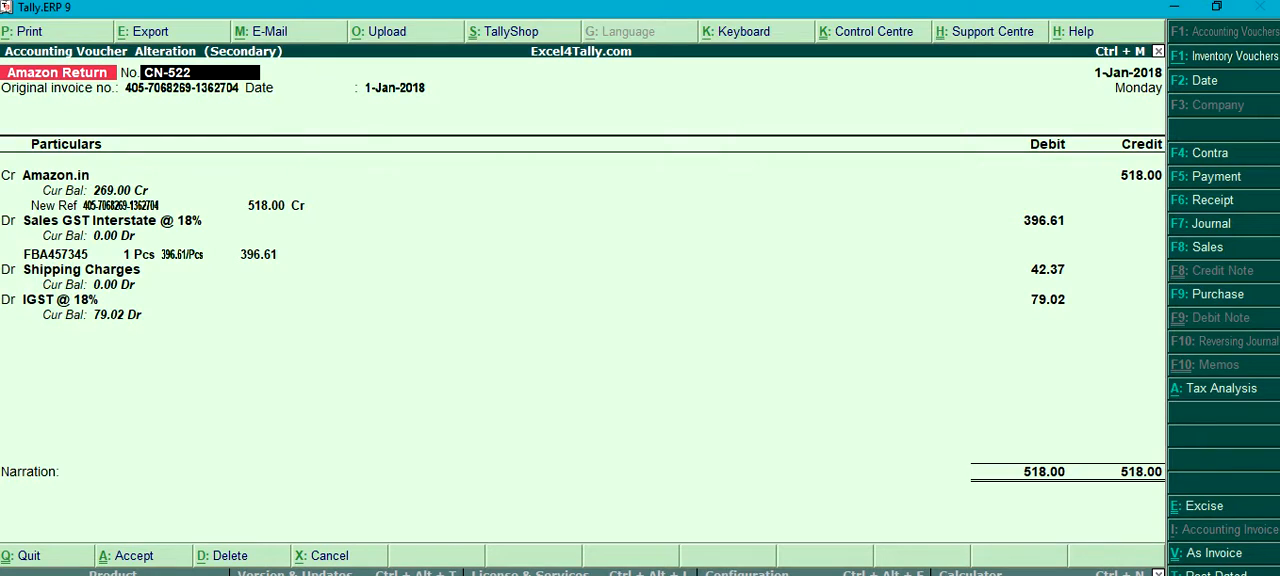
{"action": "key", "text": "Escape"}
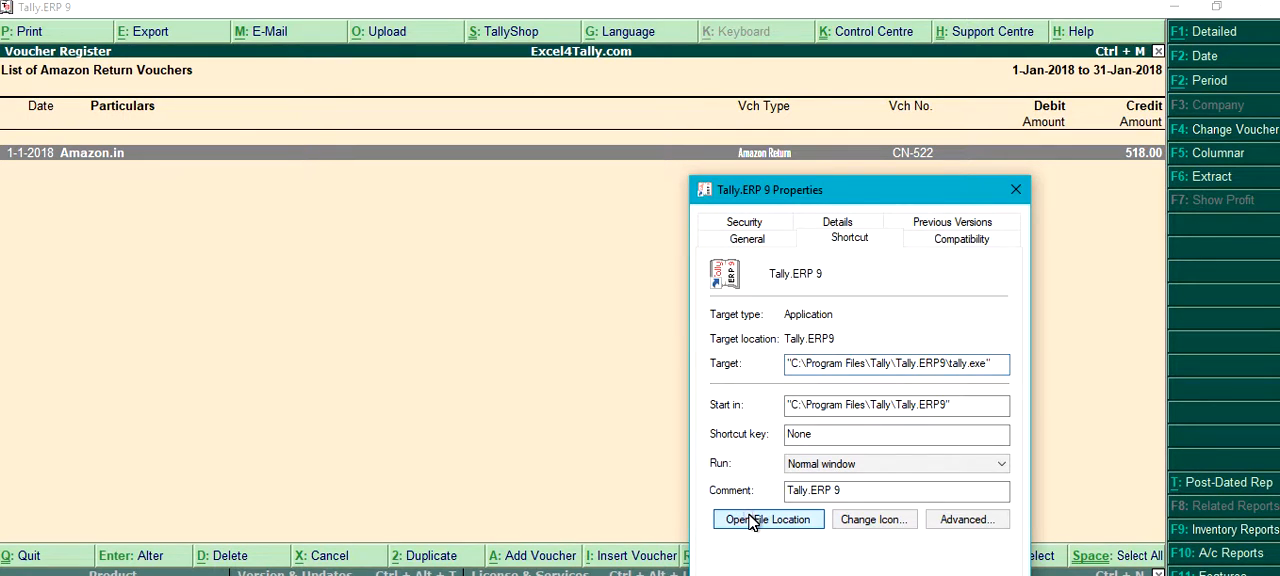
- Open the Tally.ERP 9 program's file location, view the tally.imp import log in Notepad and remove the extra blank line above Import Summary
{"action": "left_click", "coordinate": [752, 521]}
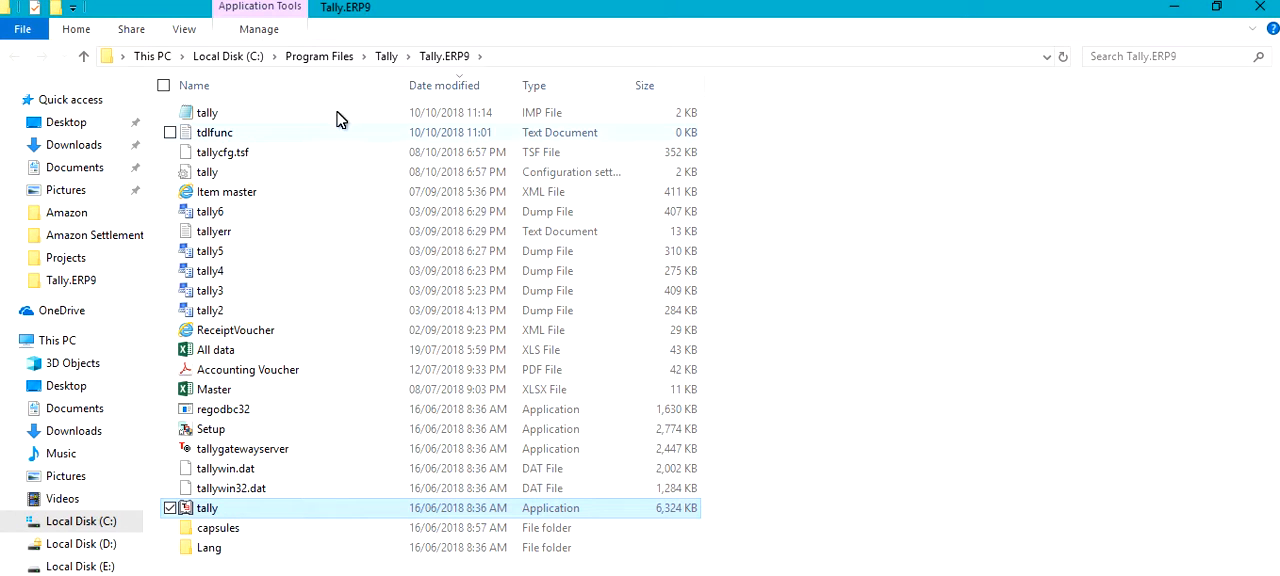
{"action": "left_click", "coordinate": [304, 110]}
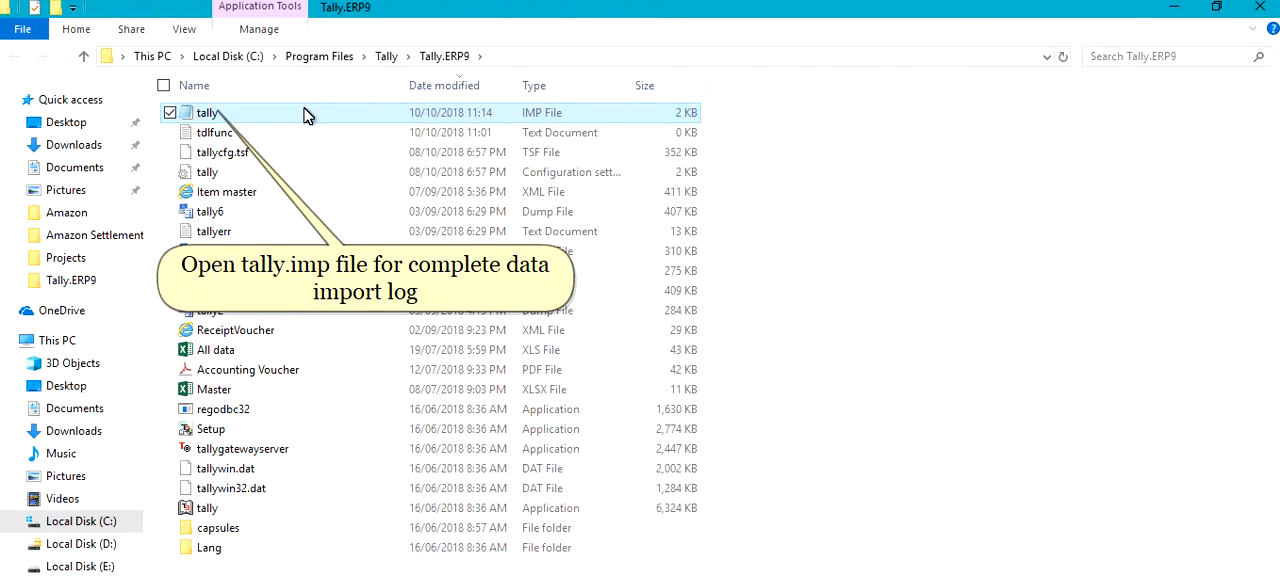
{"action": "double_click", "coordinate": [304, 116]}
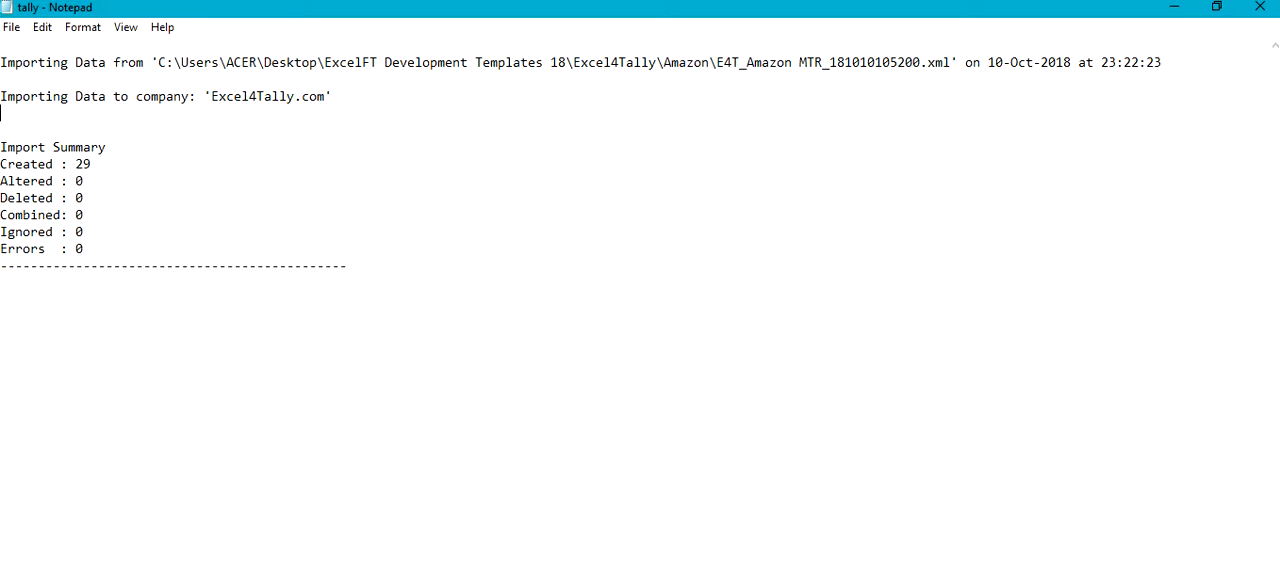
{"action": "key", "text": "BackSpace"}
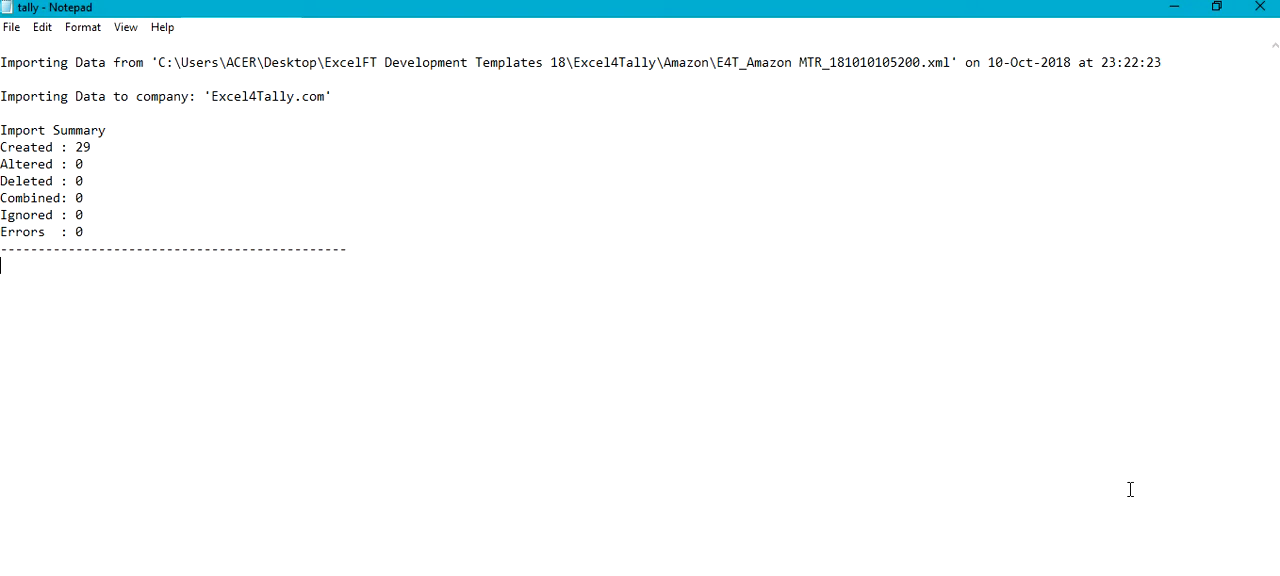
{"action": "left_click", "coordinate": [1036, 575]}
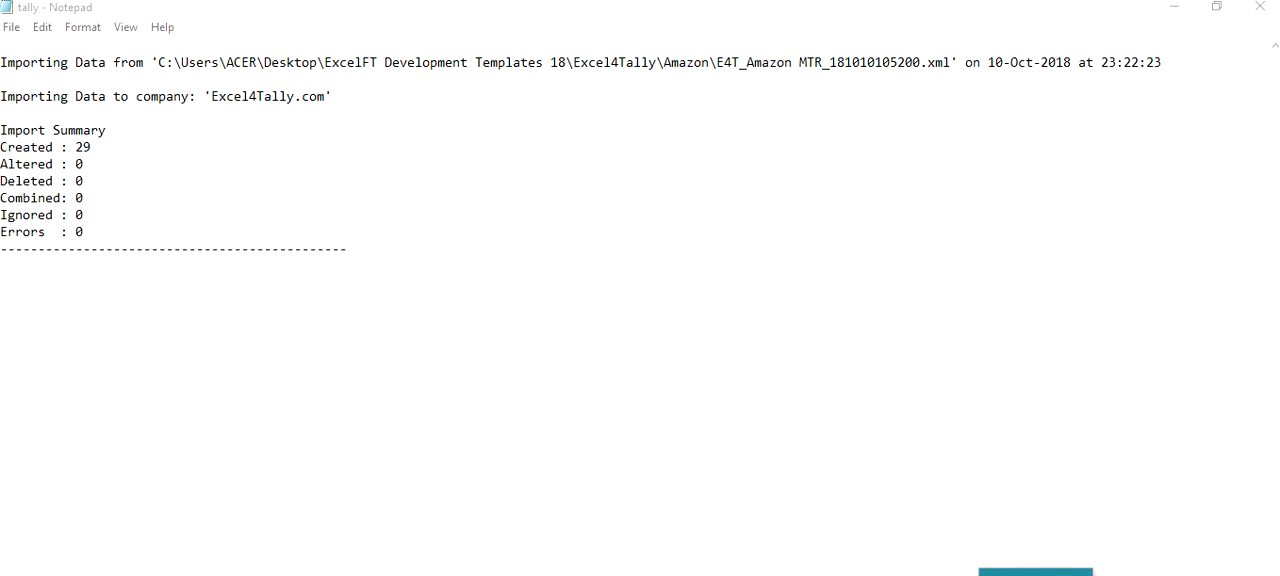